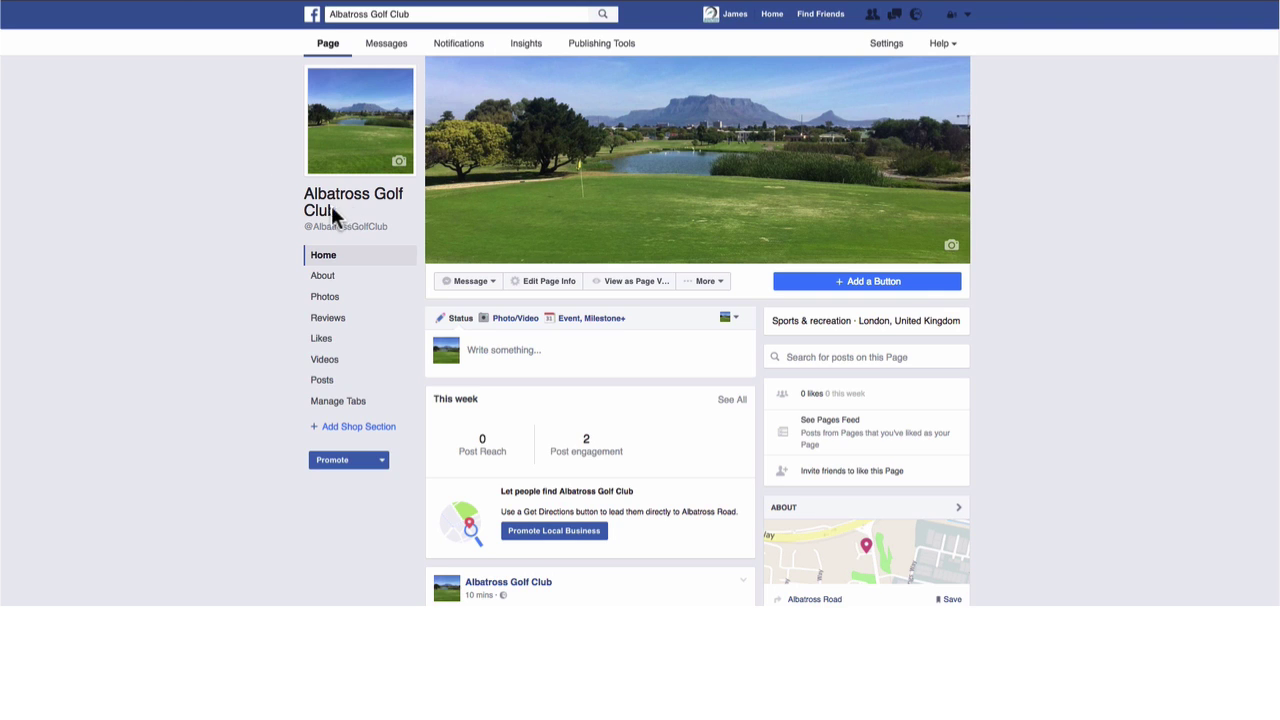
Step: Open the advert account's Billing & payment methods page and check the options for adding a payment method
left_click(312, 18)
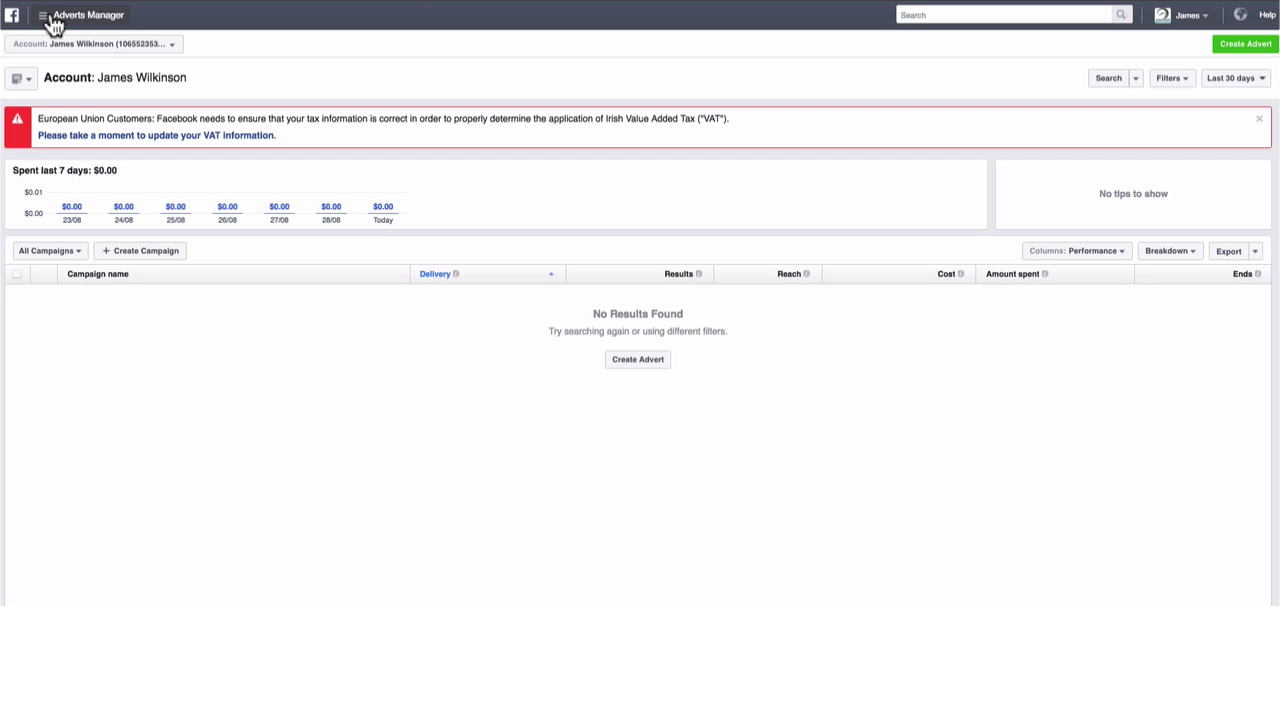
left_click(52, 20)
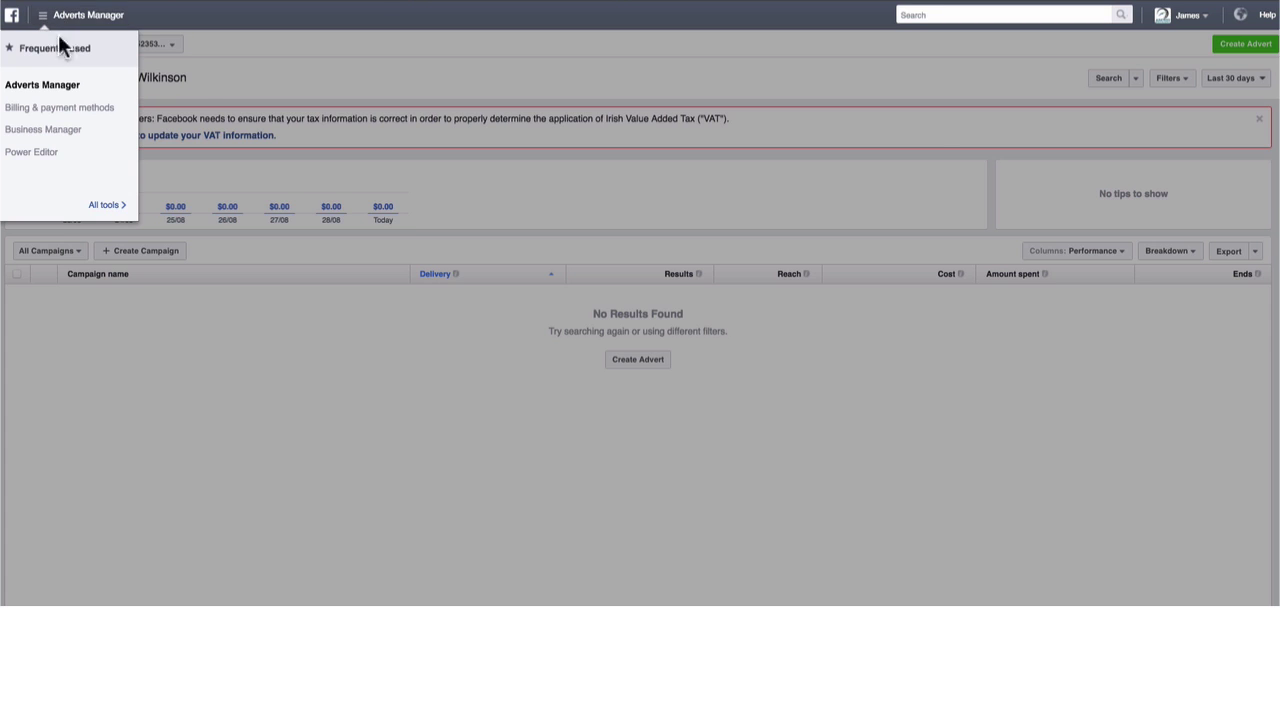
left_click(109, 204)
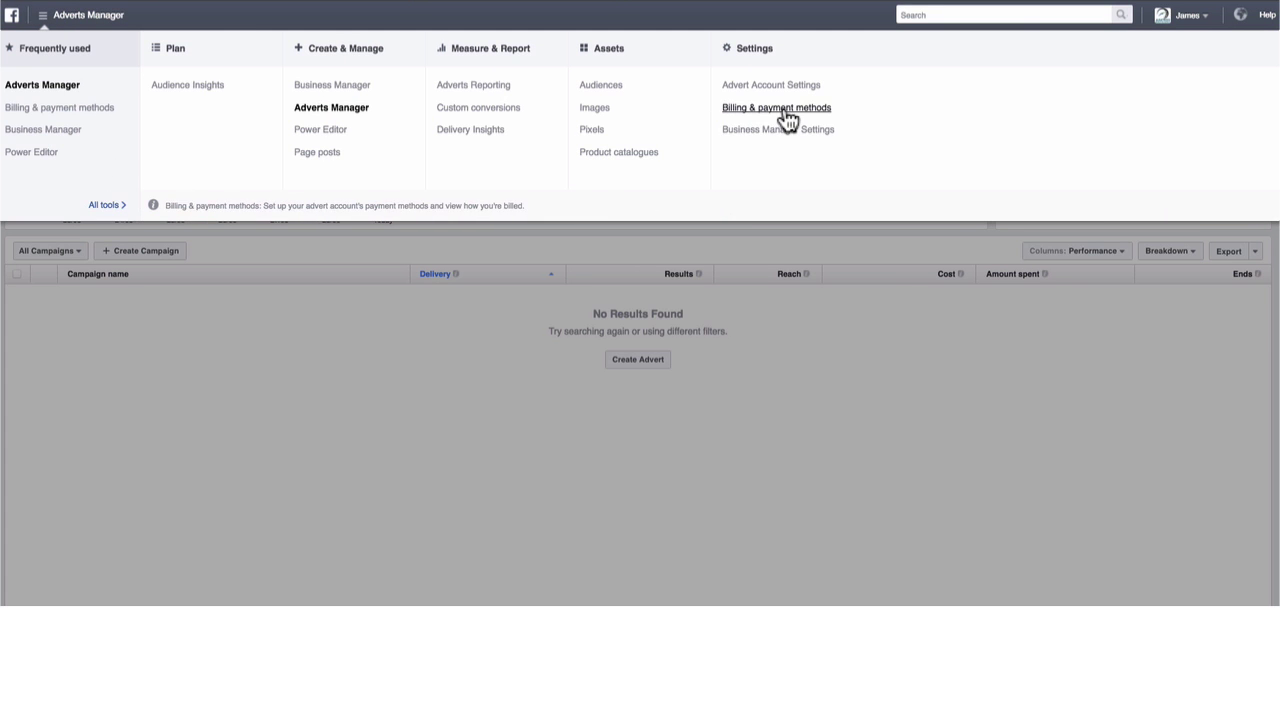
left_click(786, 109)
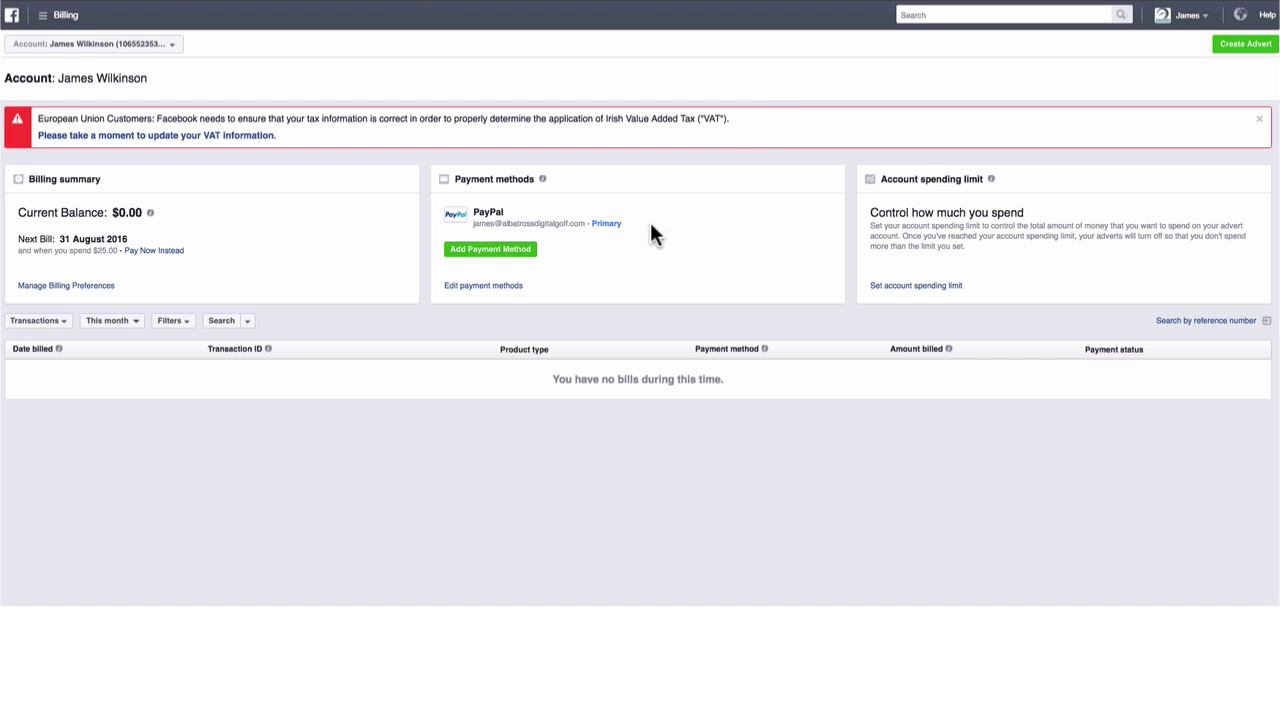
left_click(500, 249)
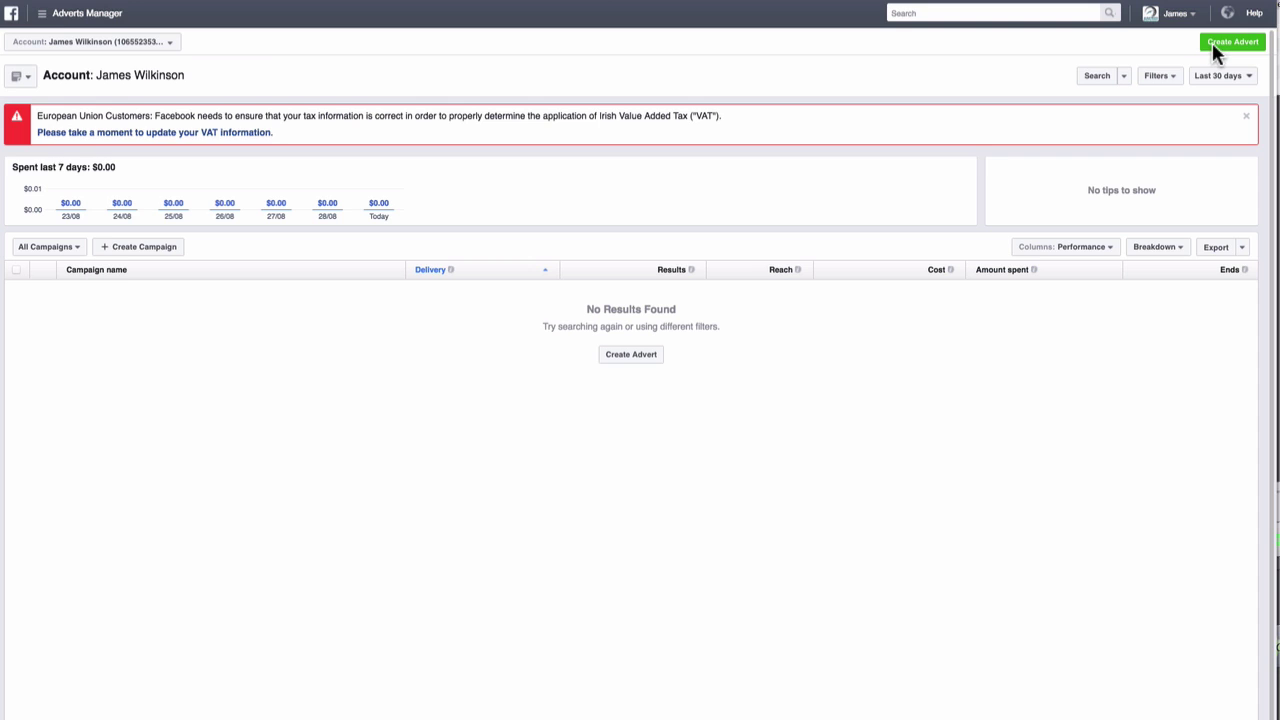
Step: Start creating a new advert with "Send people to your website" as its marketing objective
left_click(1213, 44)
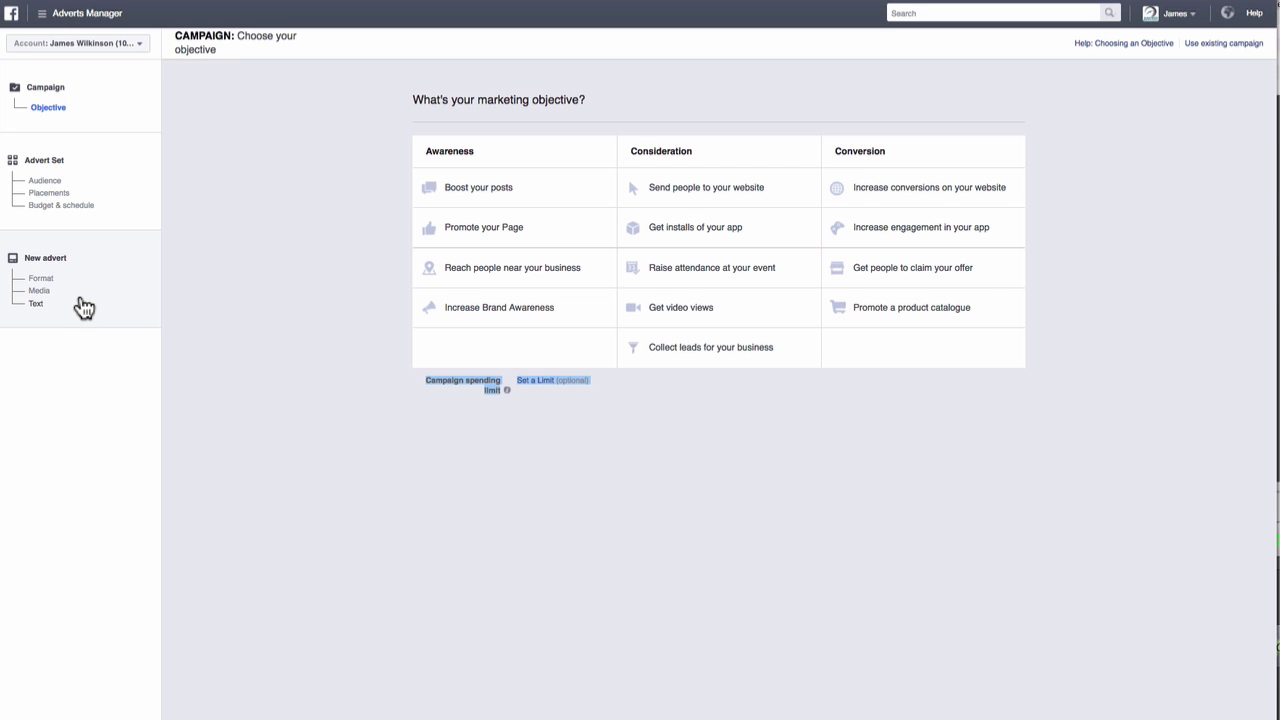
left_click(389, 232)
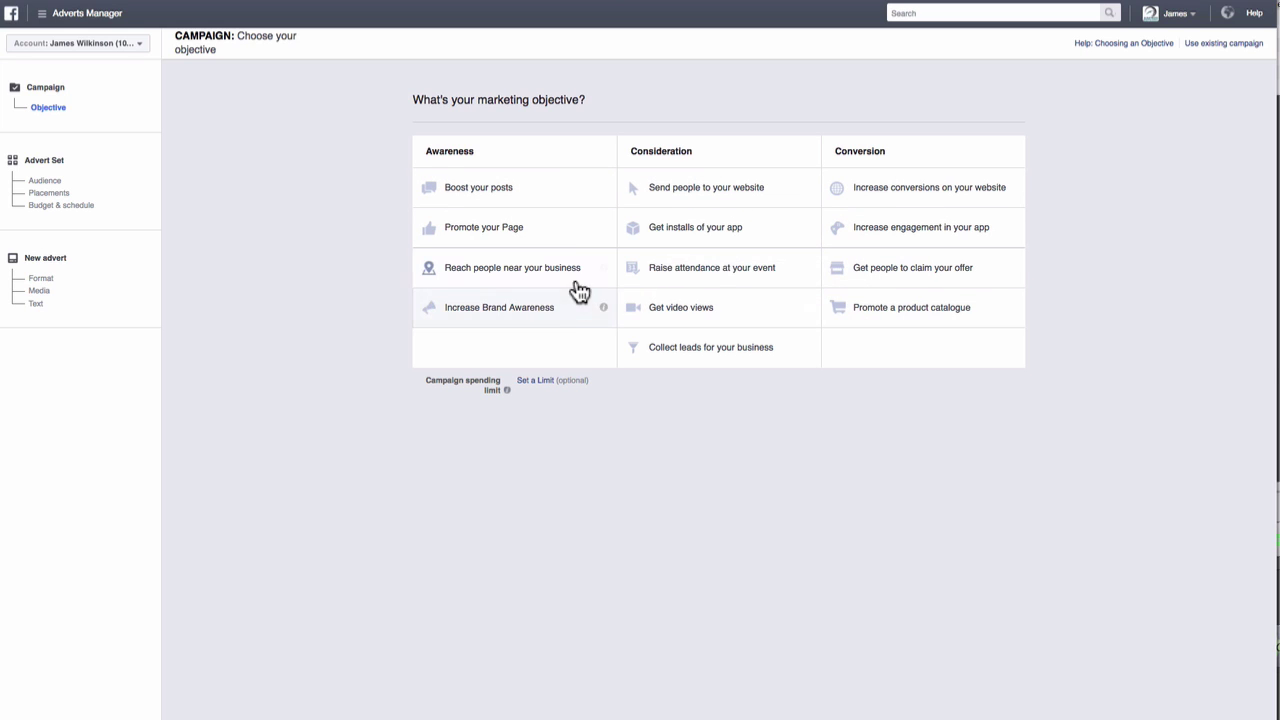
left_click(678, 203)
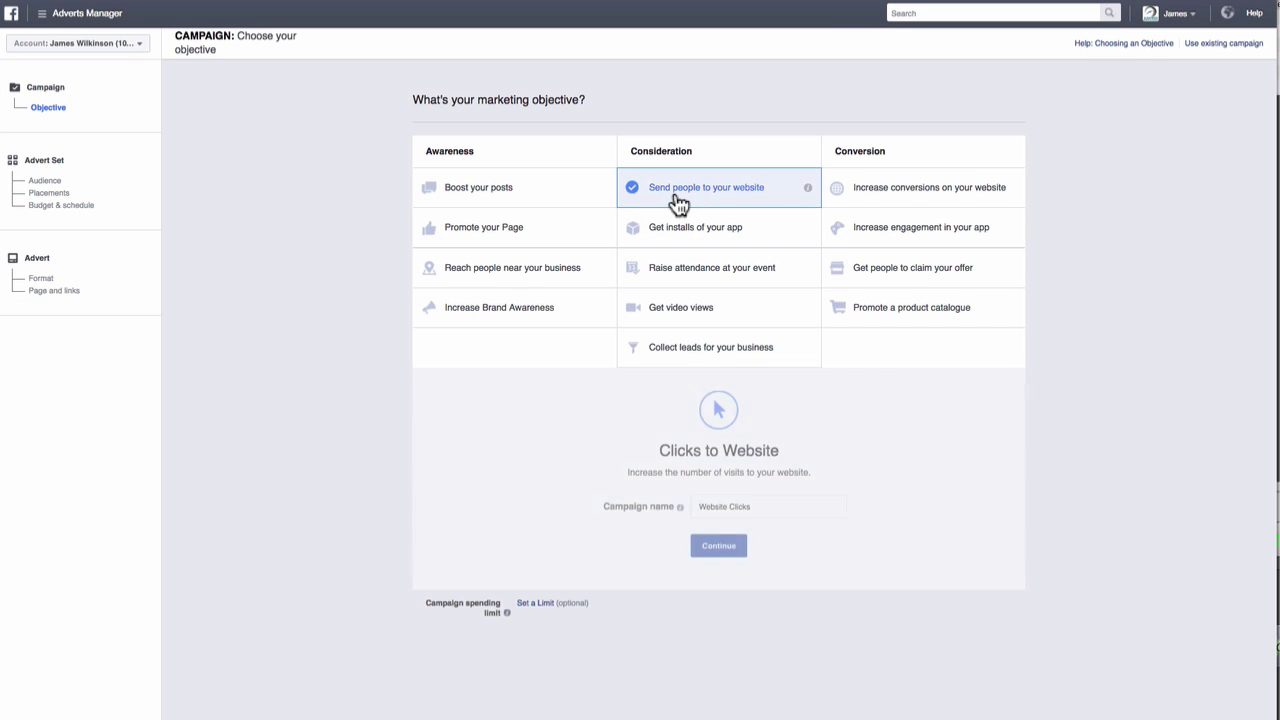
Step: Set the campaign name to the naming pattern "Date - Objective - Item Promoted"
double_click(757, 506)
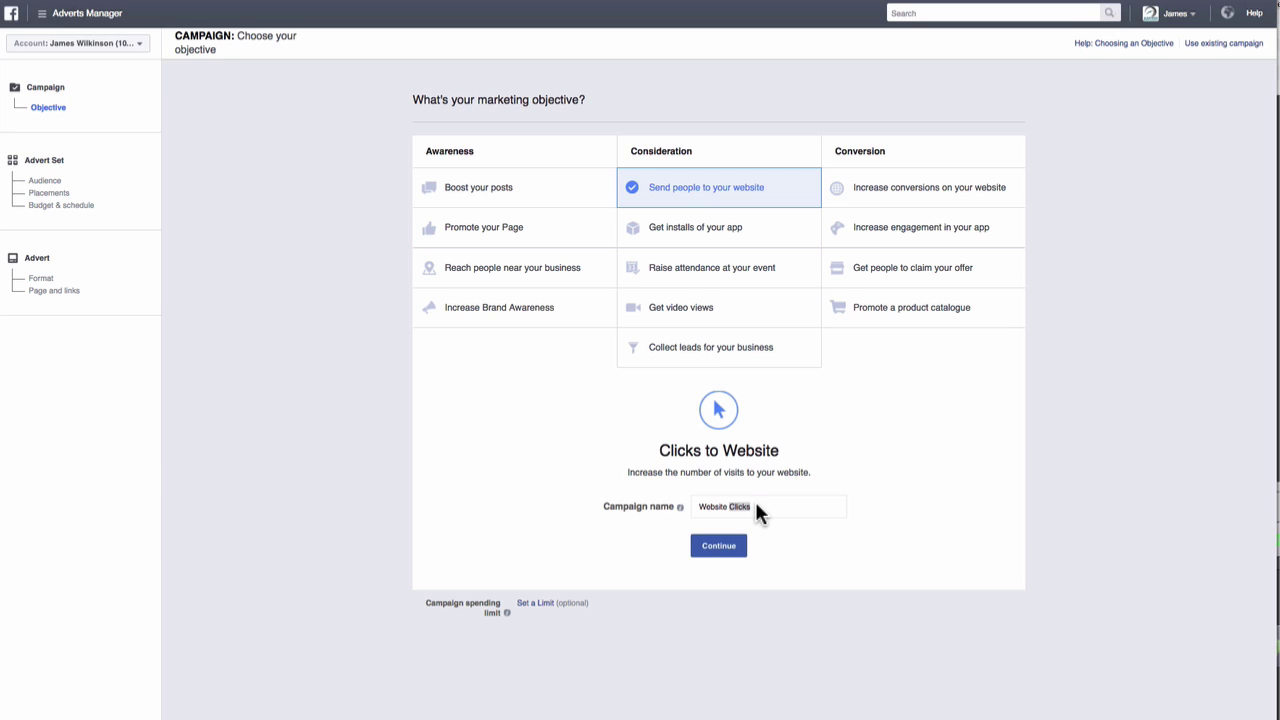
triple_click(756, 505)
type("Date")
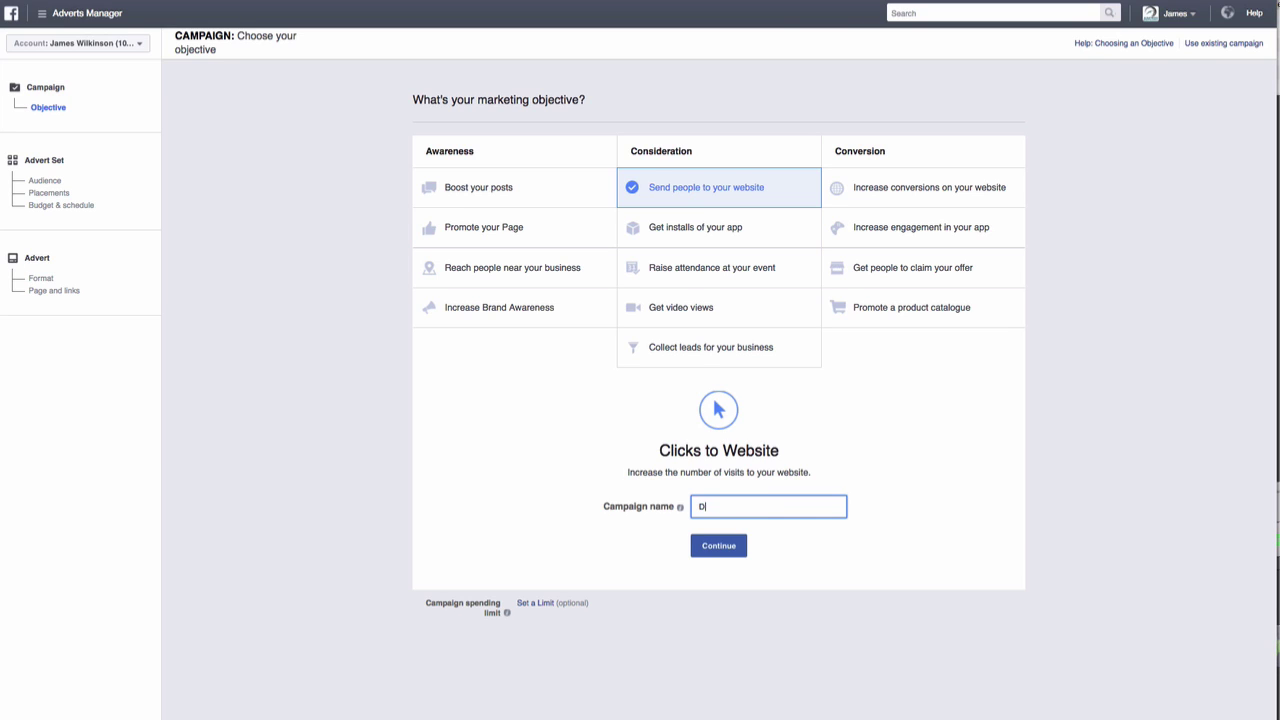
type(" - Objective - Item Promoted")
Step: Replace the campaign name with "29.08.16 - Website clicks - Book A Round" and continue to the advert set
key("ctrl+a")
key("BackSpace")
type("29.08.16 - Wensite clicks - Book A Rou")
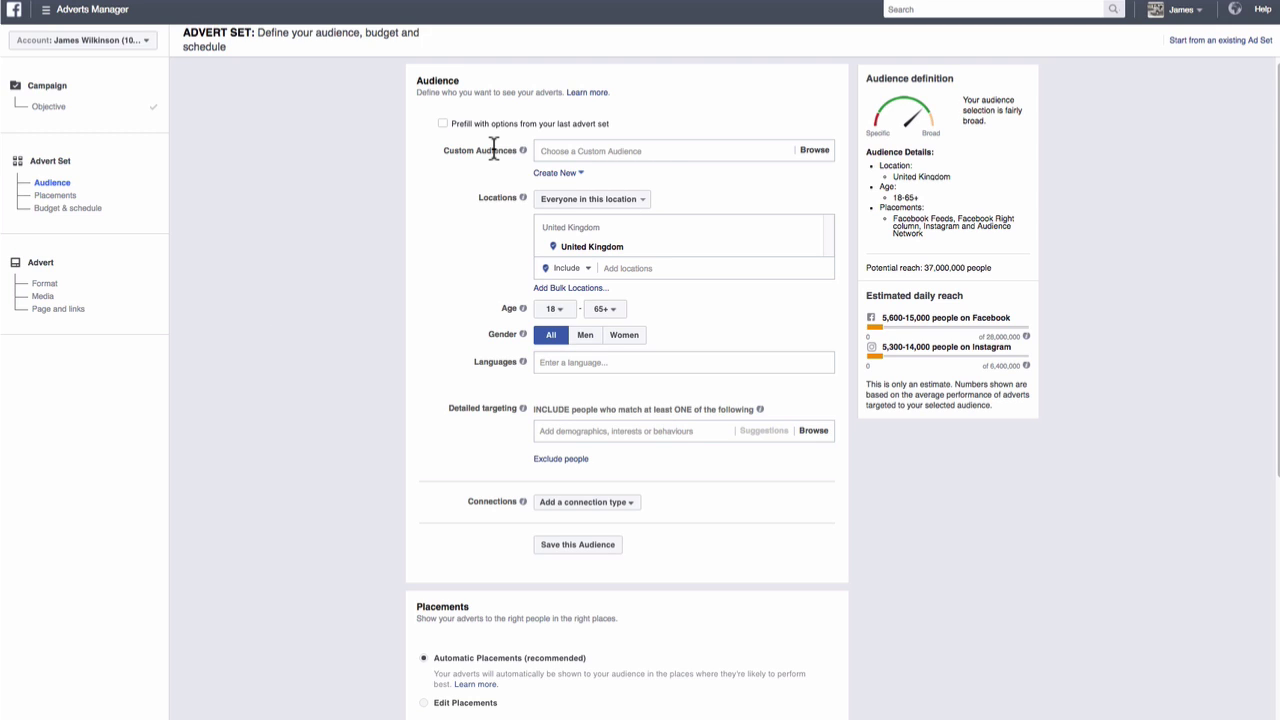
Step: Examine the Custom Audiences explanation and the available location types in the audience settings
left_click_drag(442, 150, 518, 150)
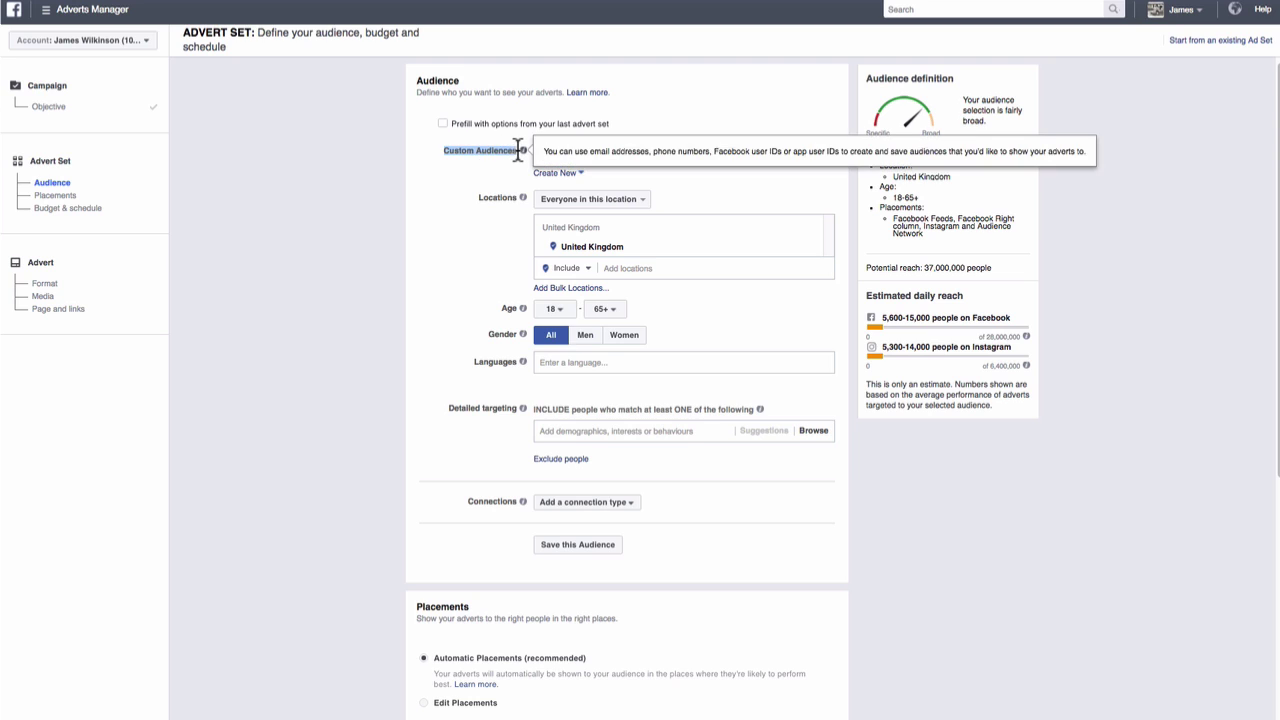
left_click(496, 149)
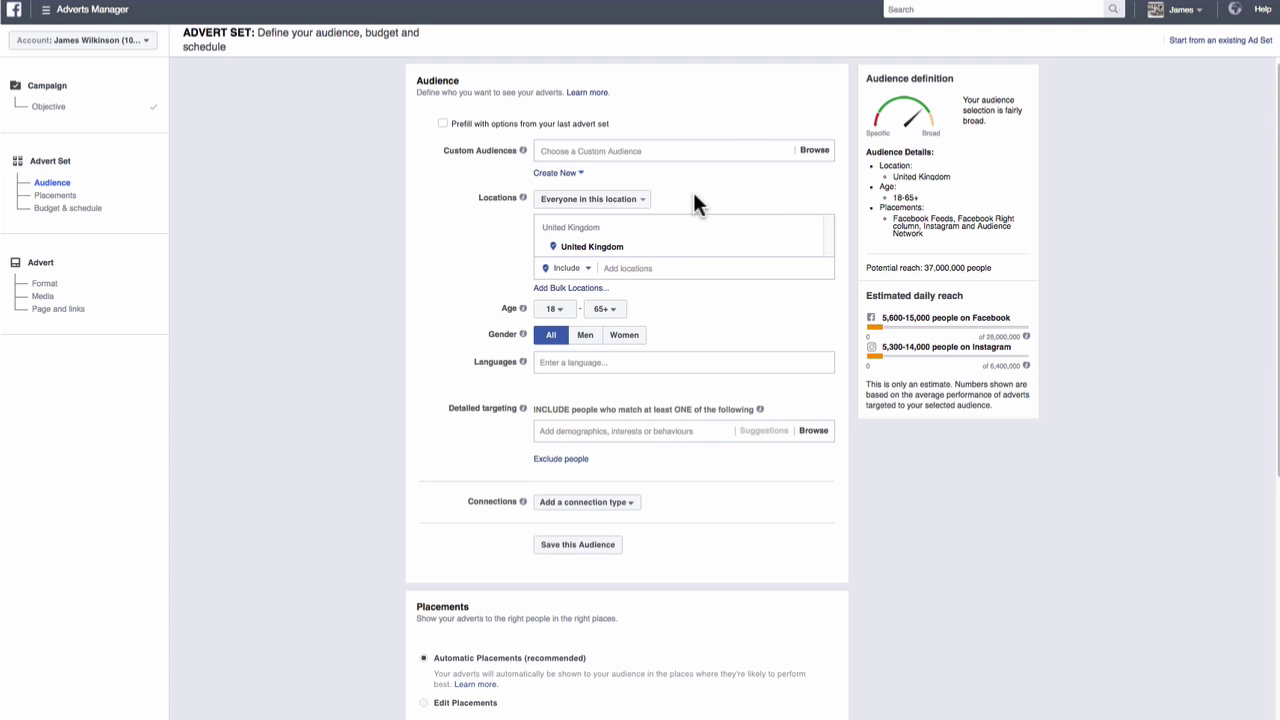
left_click(629, 203)
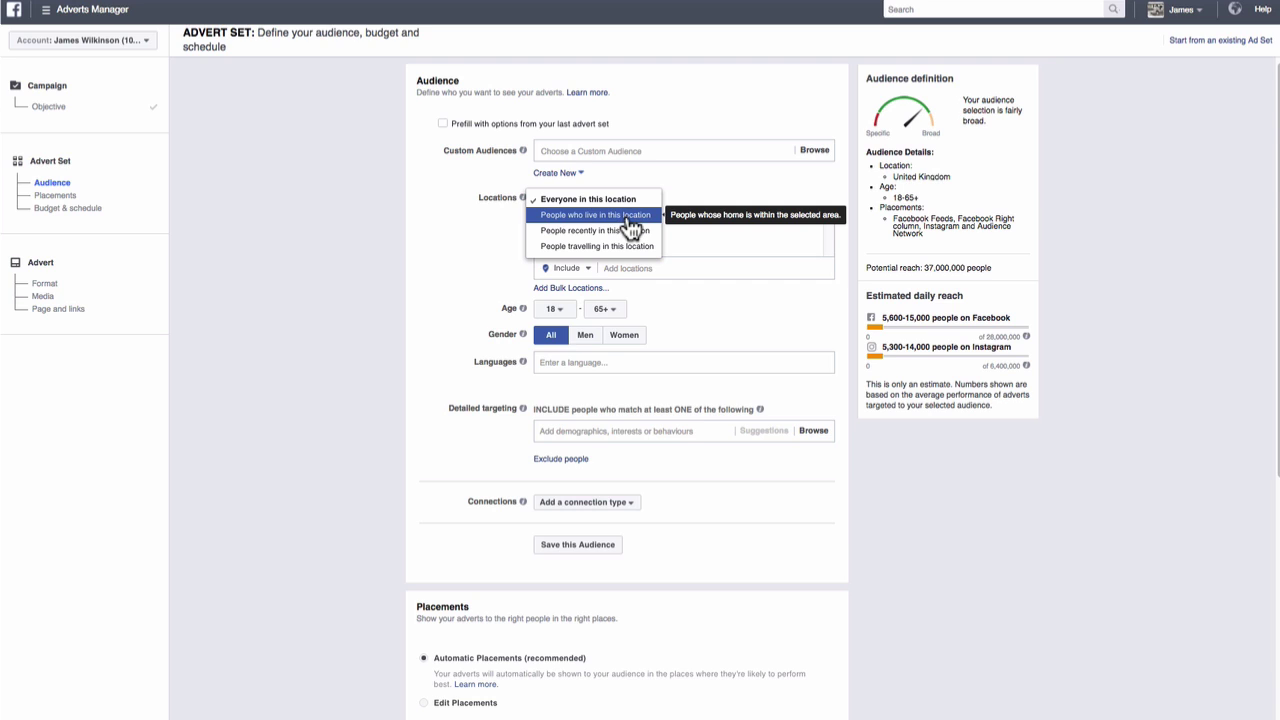
left_click(502, 240)
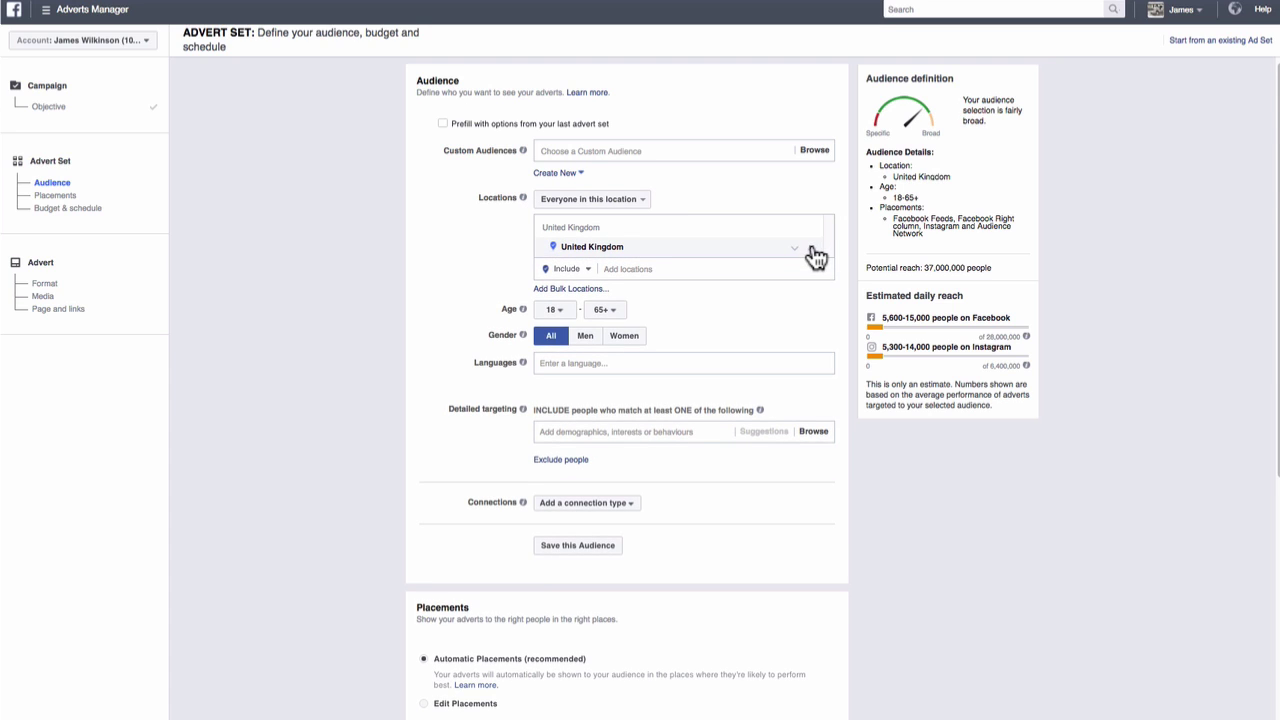
Step: Replace United Kingdom with the London postal code area N1 1 as the audience location
left_click(740, 255)
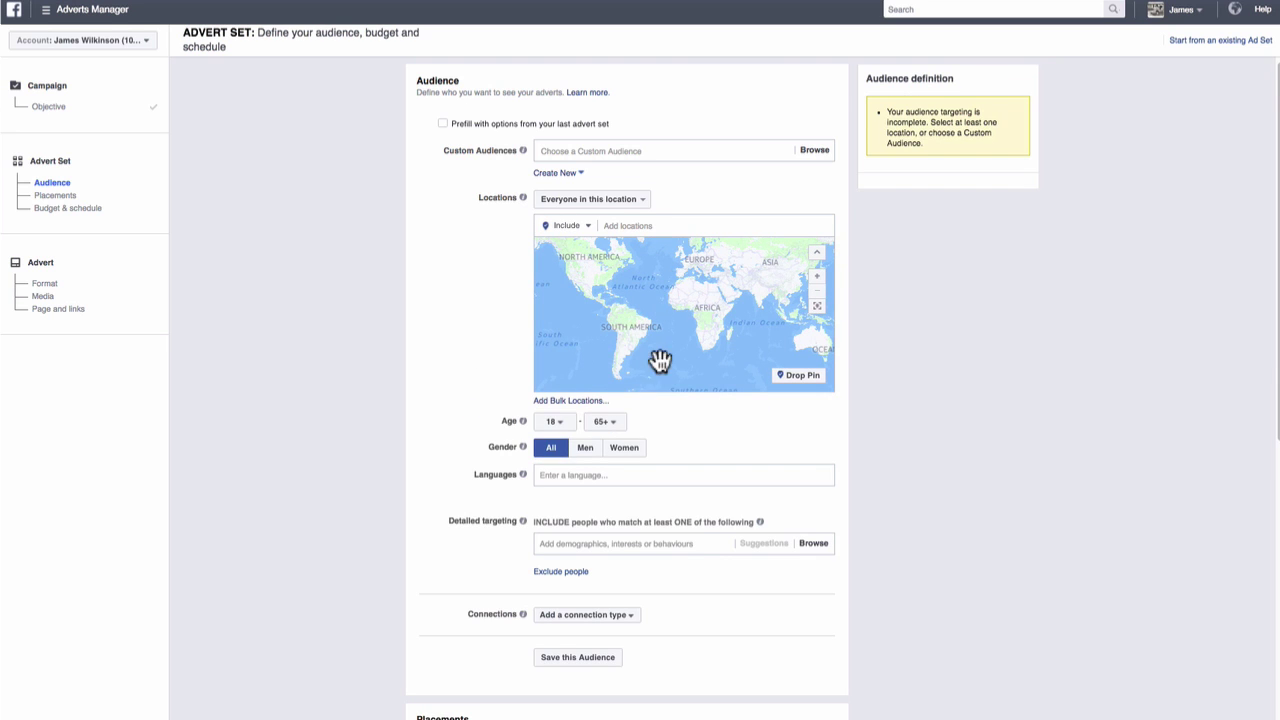
left_click(651, 224)
type("n1")
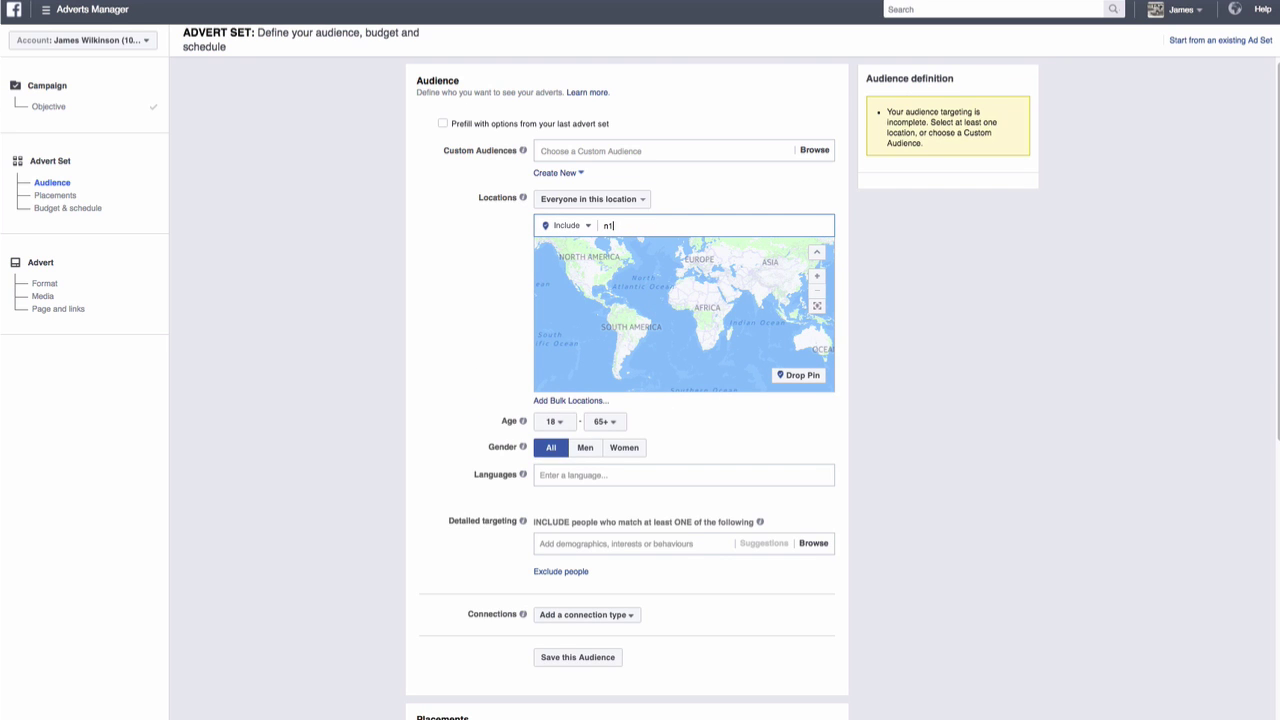
type(" 1")
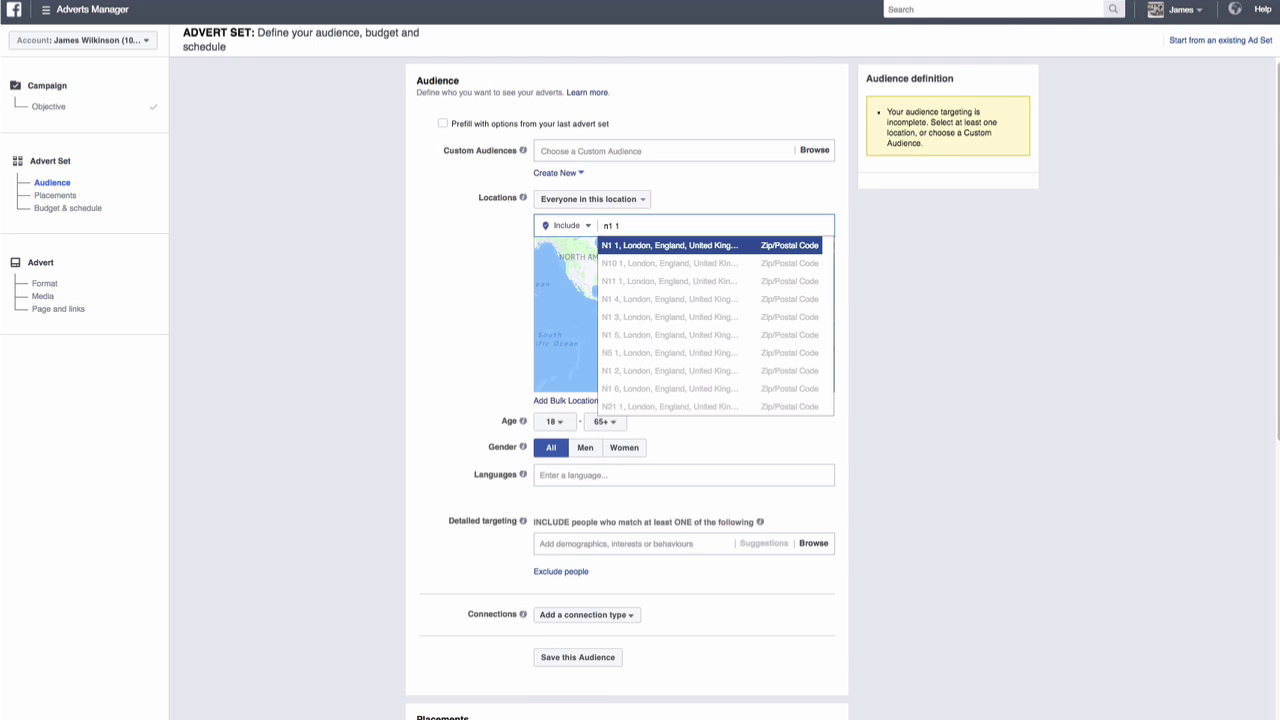
key("Return")
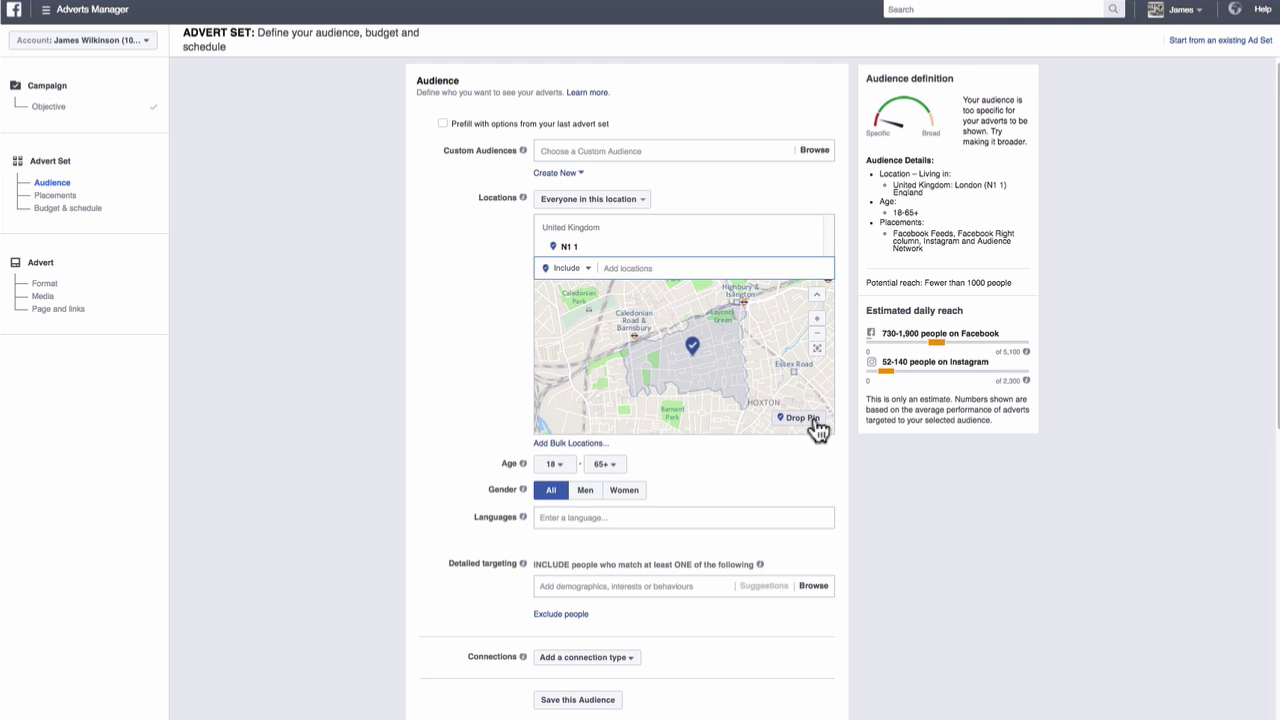
Step: Drop a location pin on the map just north of the N1 1 area and remove N1 1 from the locations
left_click_drag(783, 354, 743, 386)
left_click(803, 417)
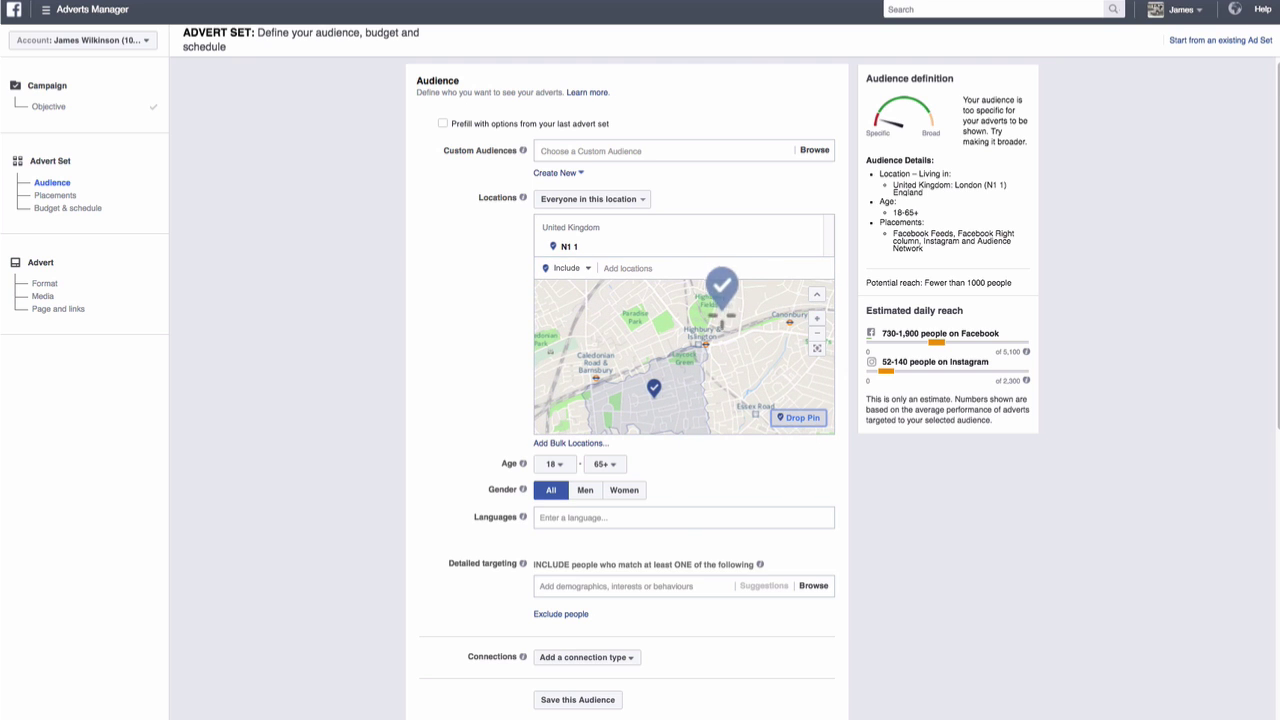
left_click(706, 300)
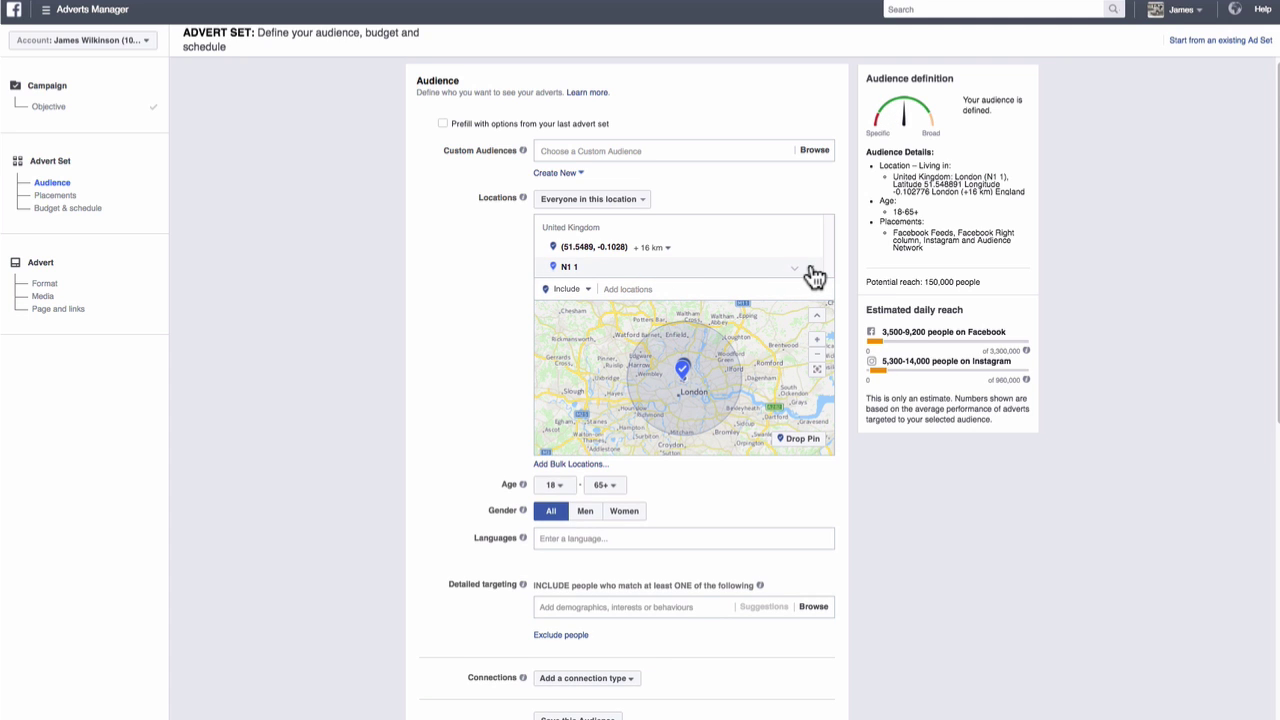
left_click(811, 268)
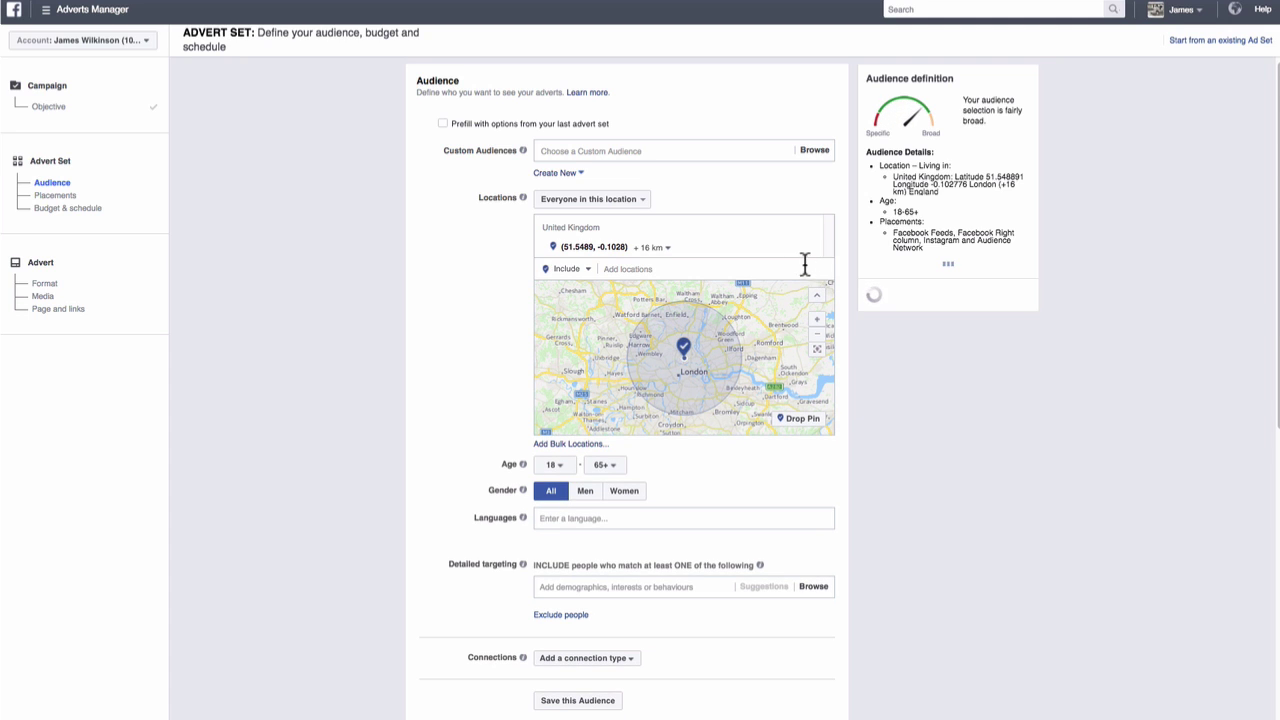
Step: Check the radius setting of the dropped location pin
left_click(659, 248)
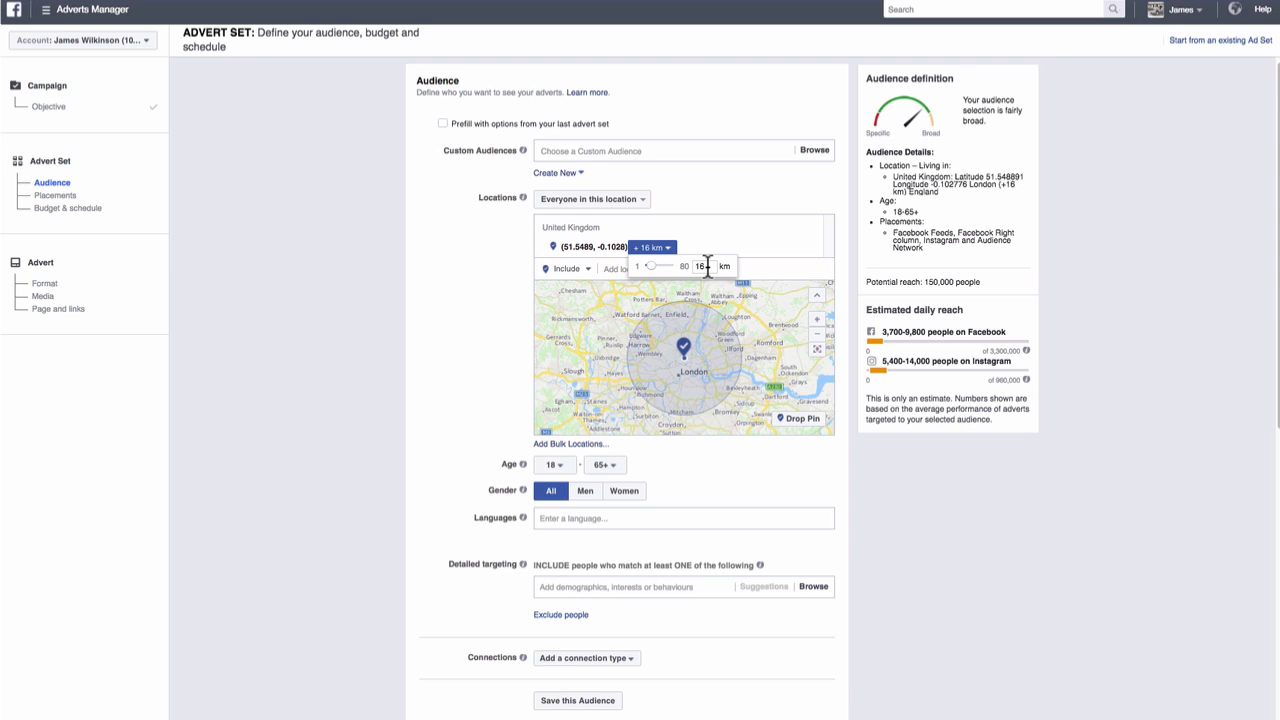
left_click_drag(707, 265, 692, 265)
left_click(480, 320)
Step: Browse the detailed targeting categories and look through the Interests subcategories
scroll(480, 320, "down", 4)
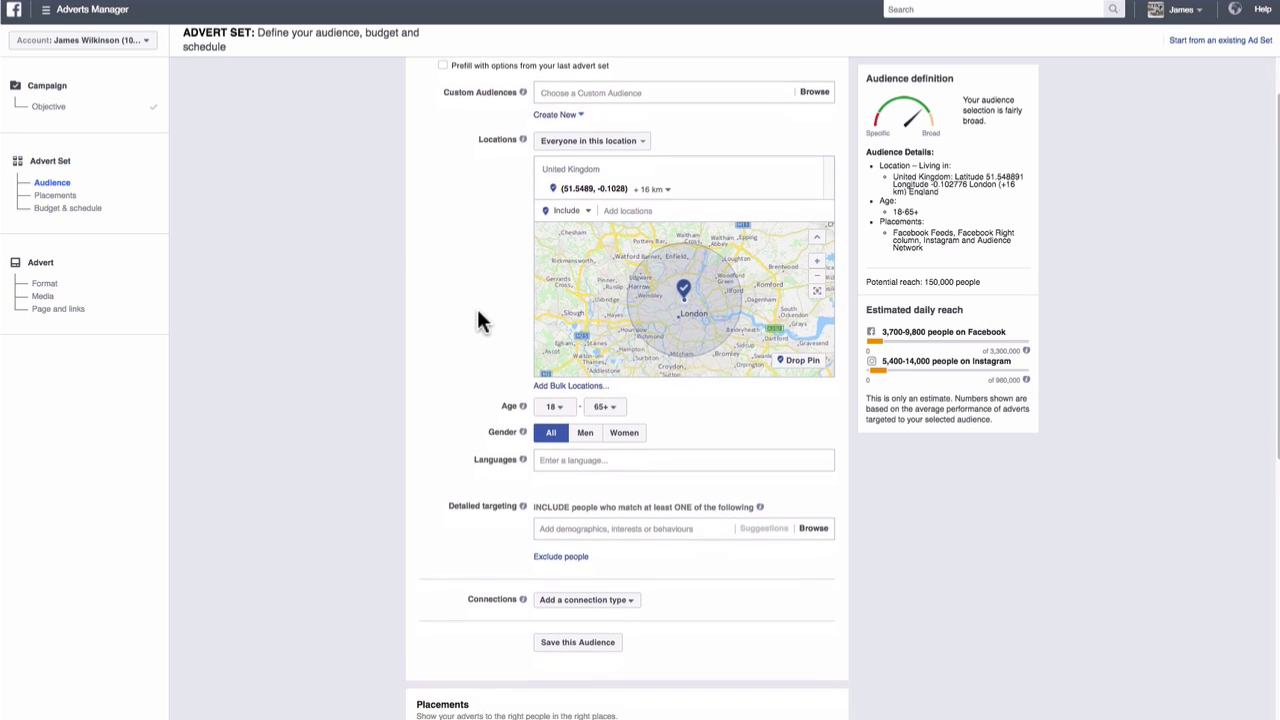
scroll(477, 310, "down", 1)
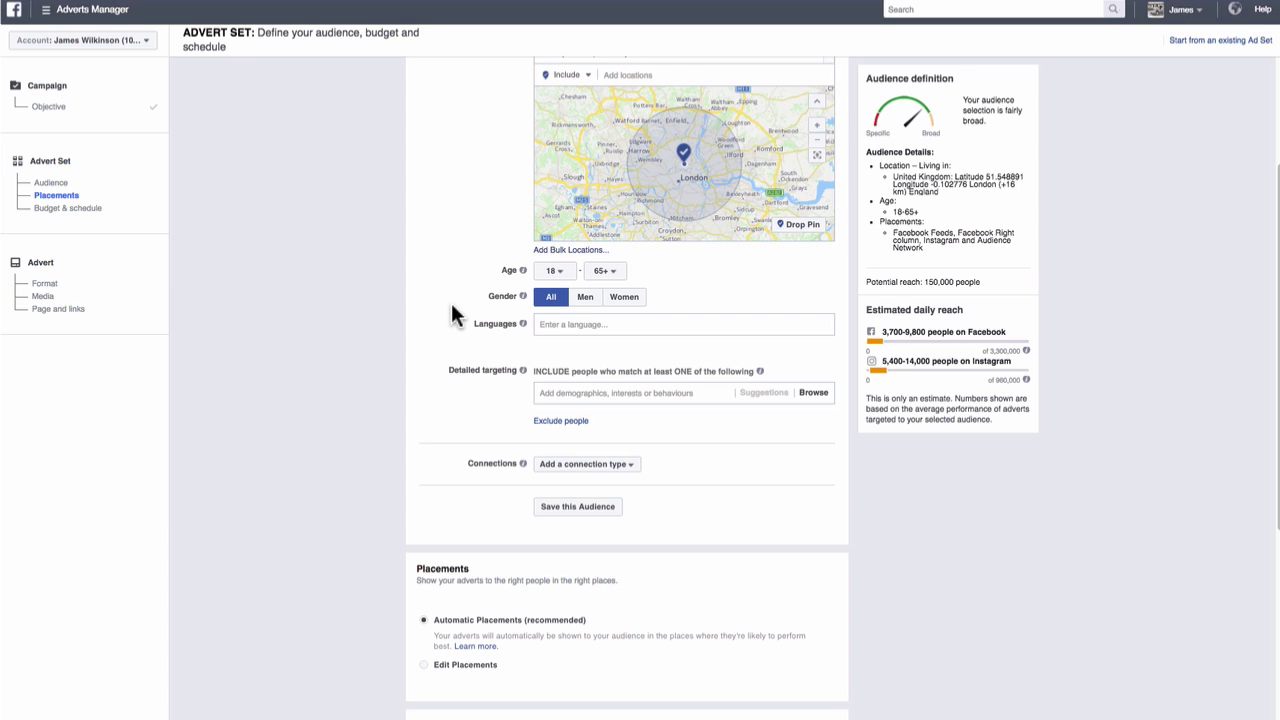
left_click_drag(448, 370, 509, 383)
left_click(492, 410)
left_click(810, 396)
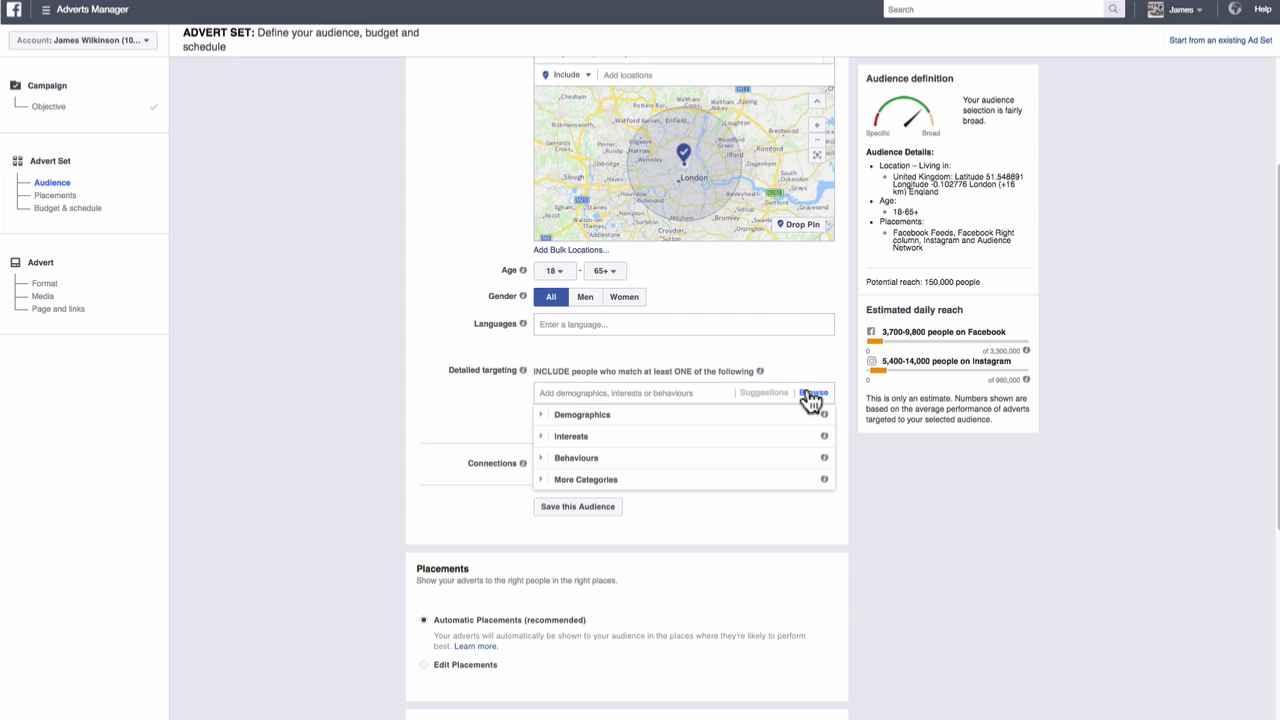
left_click(543, 447)
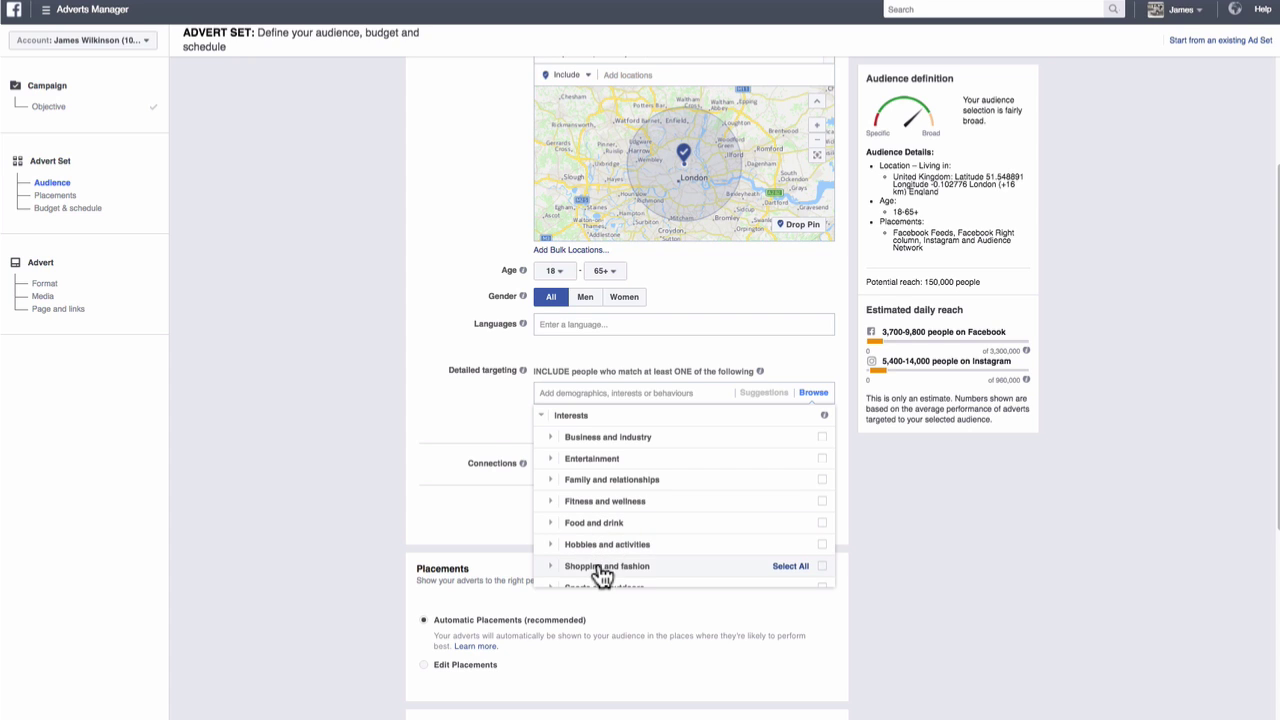
left_click(470, 428)
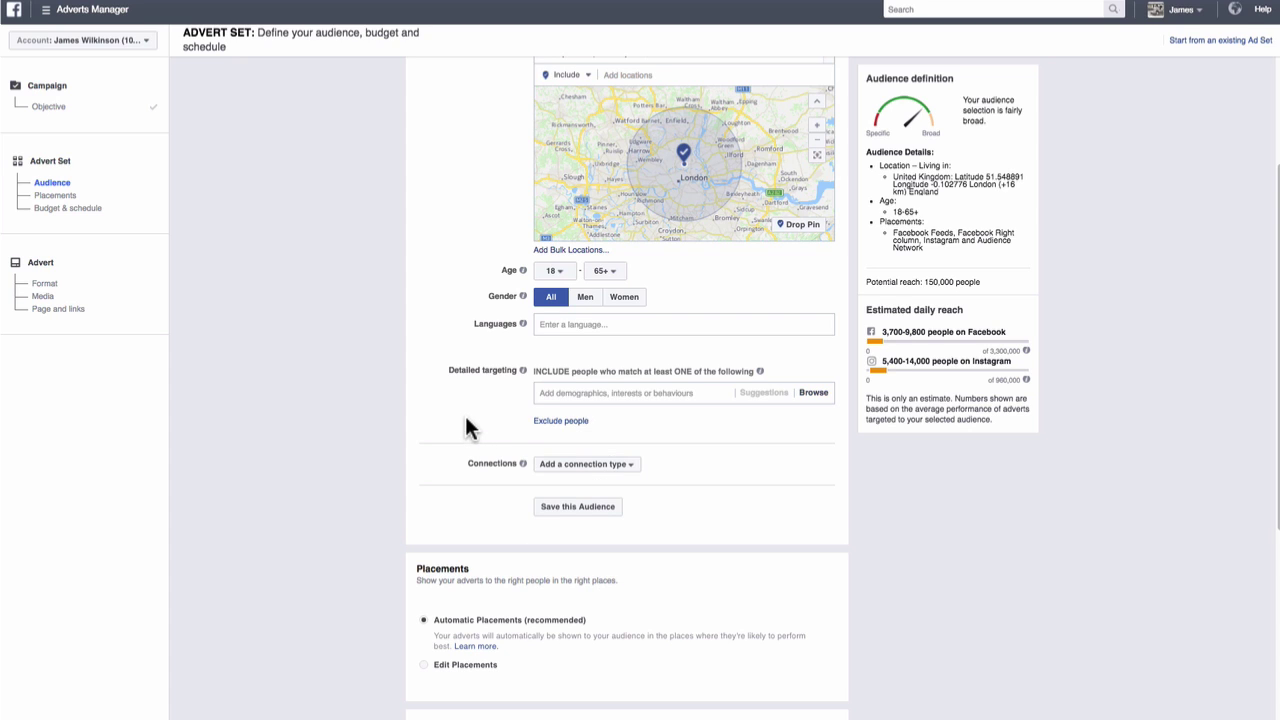
Step: Add the golfers Lee Westwood, Ian Poulter, Darren Clarke, Sergio Garcia and Luke Donald as interests in the detailed targeting
left_click(572, 393)
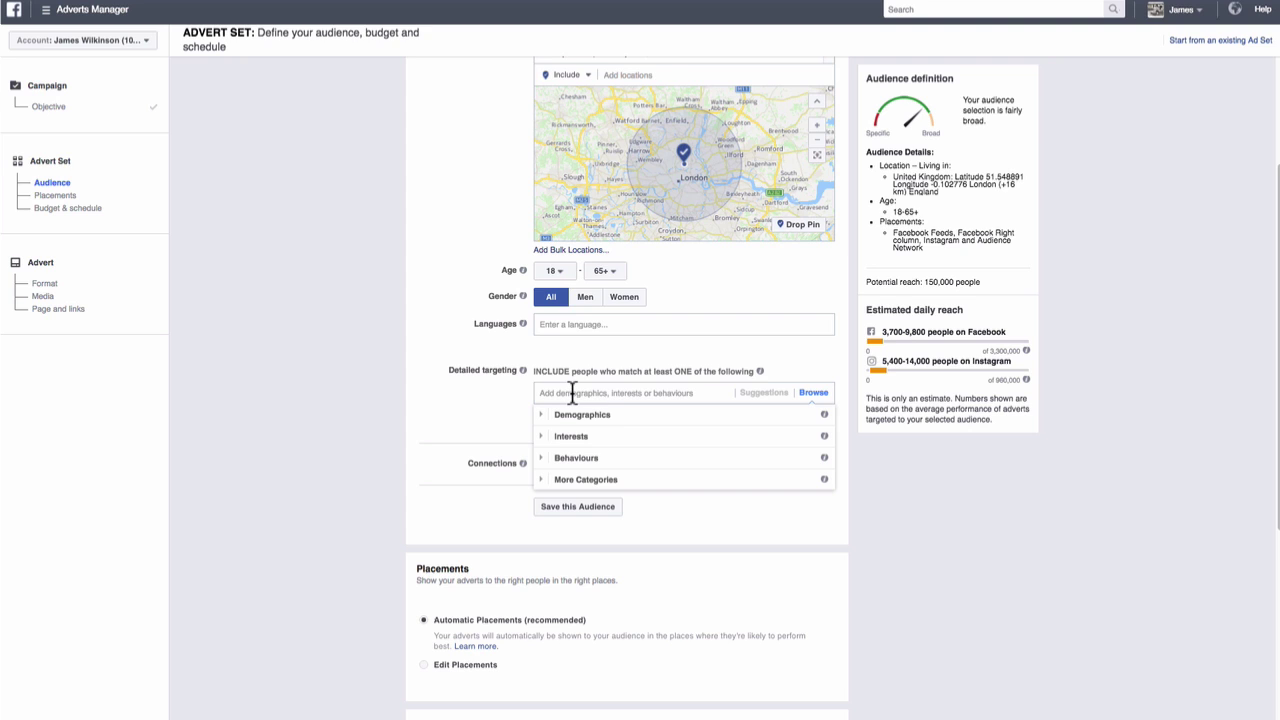
type("lee west")
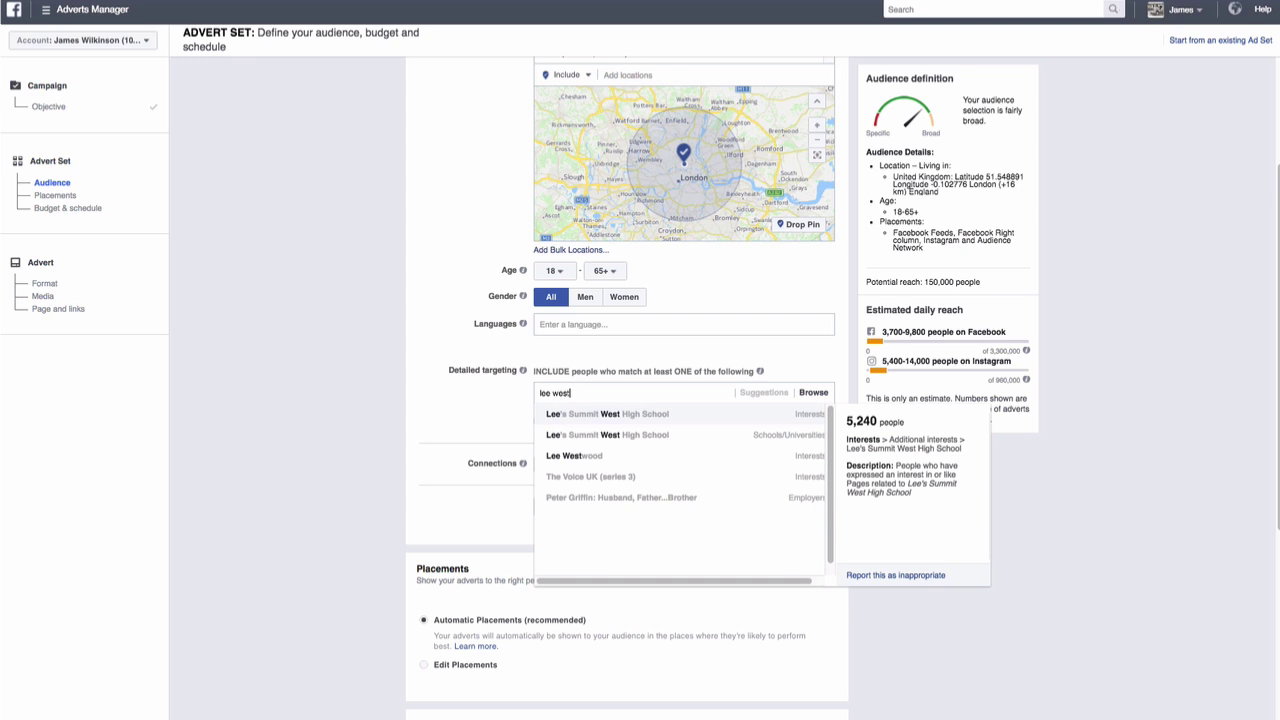
left_click(572, 458)
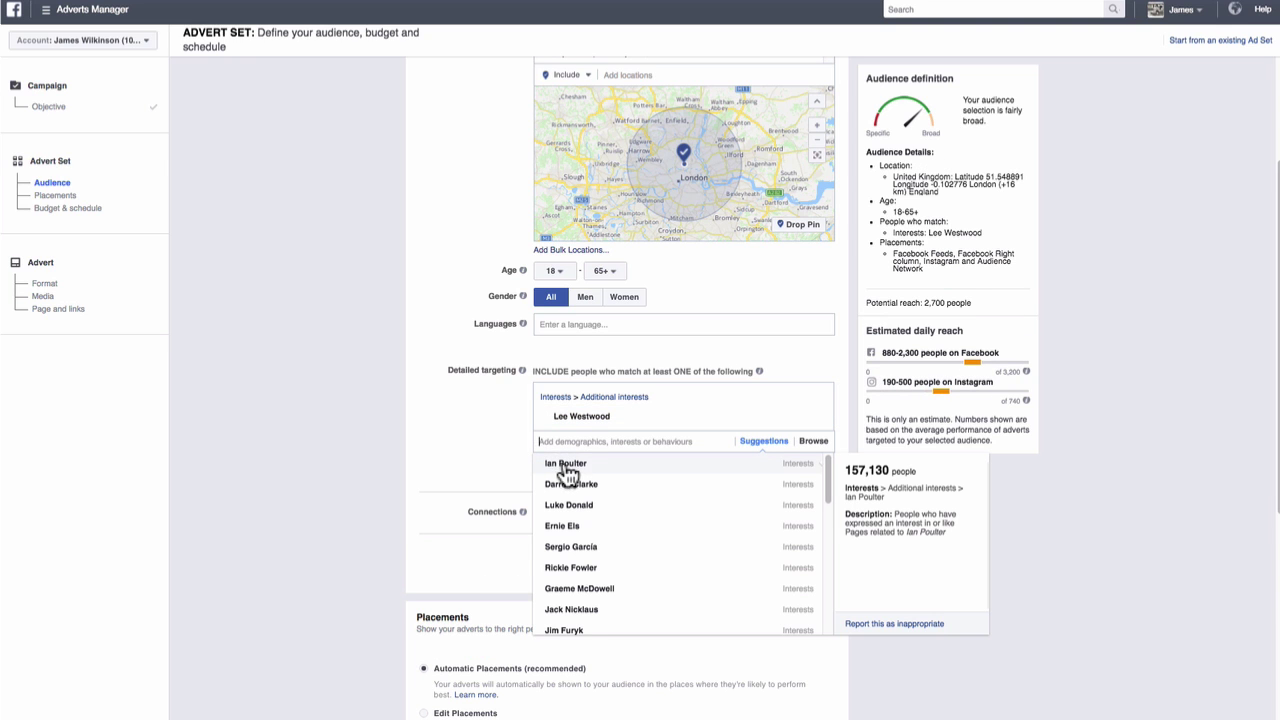
left_click(566, 466)
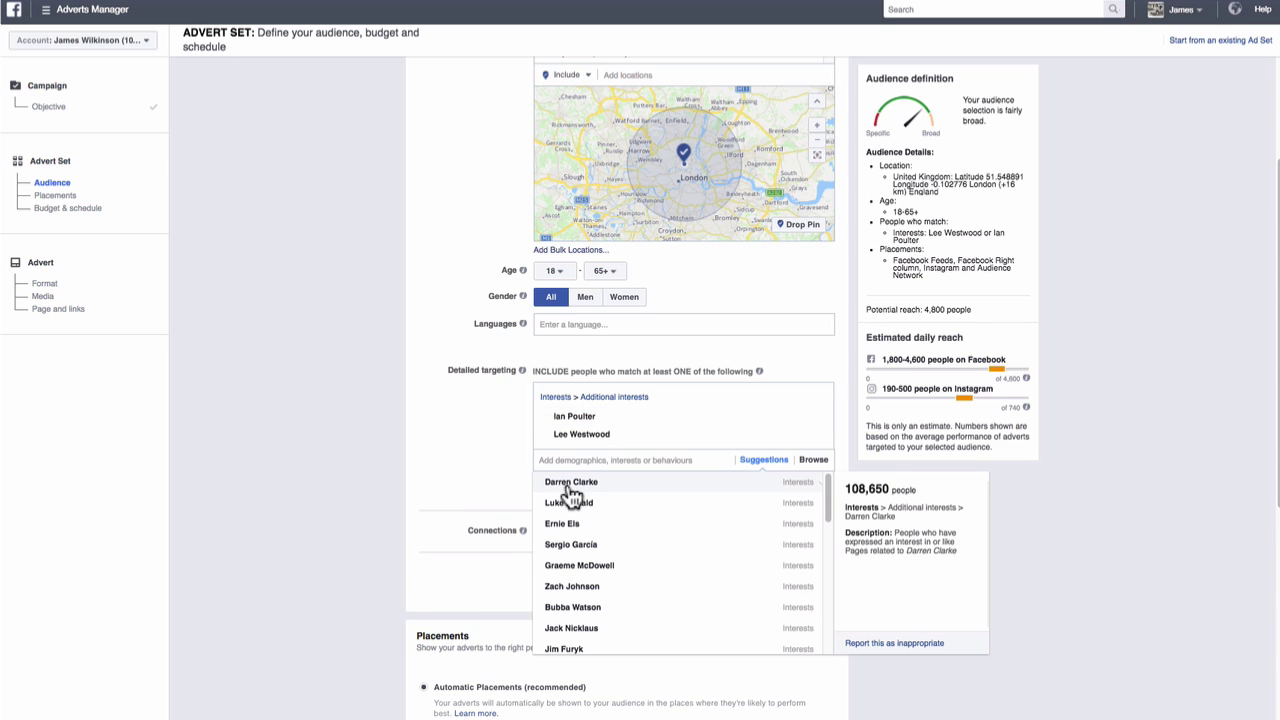
left_click(568, 486)
left_click(570, 505)
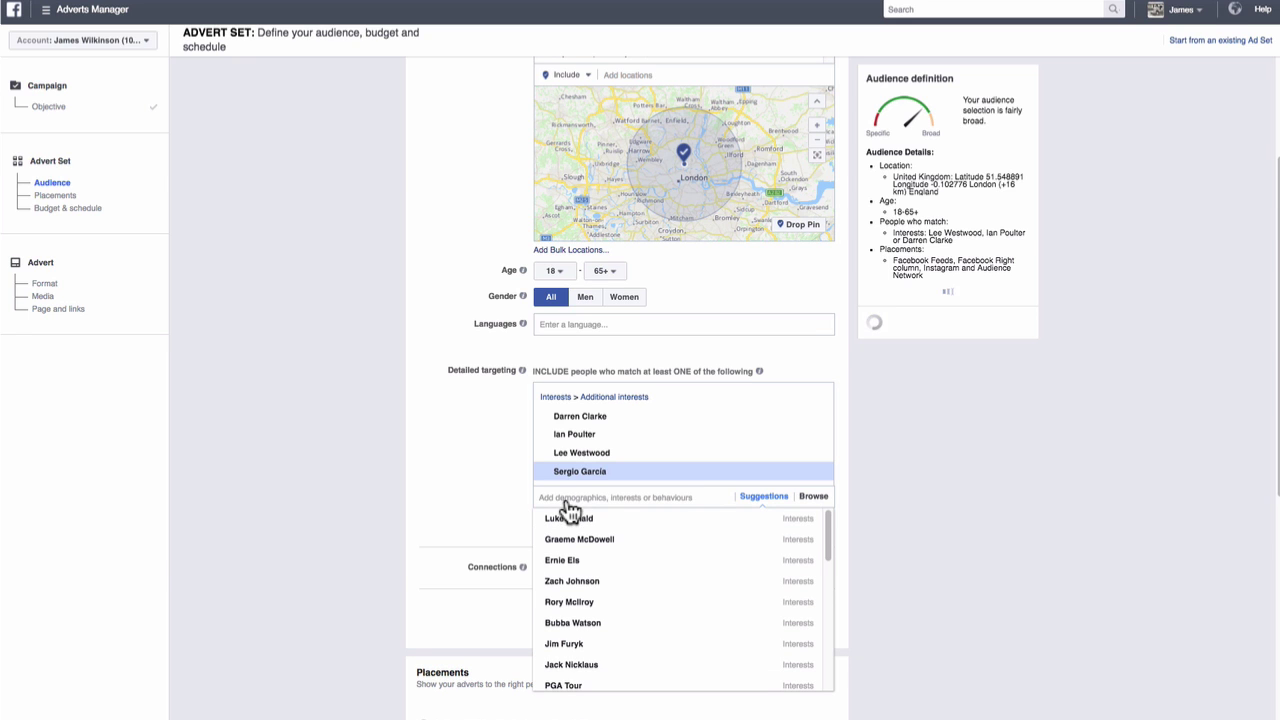
left_click(568, 524)
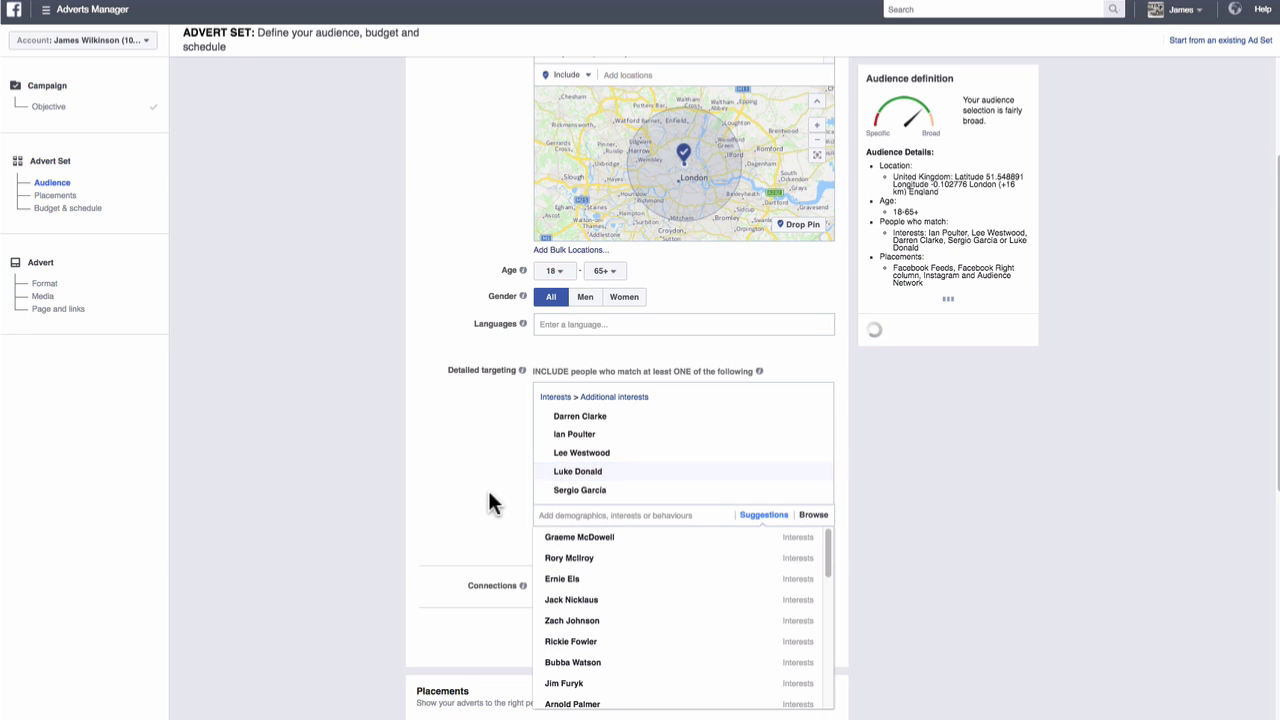
scroll(488, 490, "down", 2)
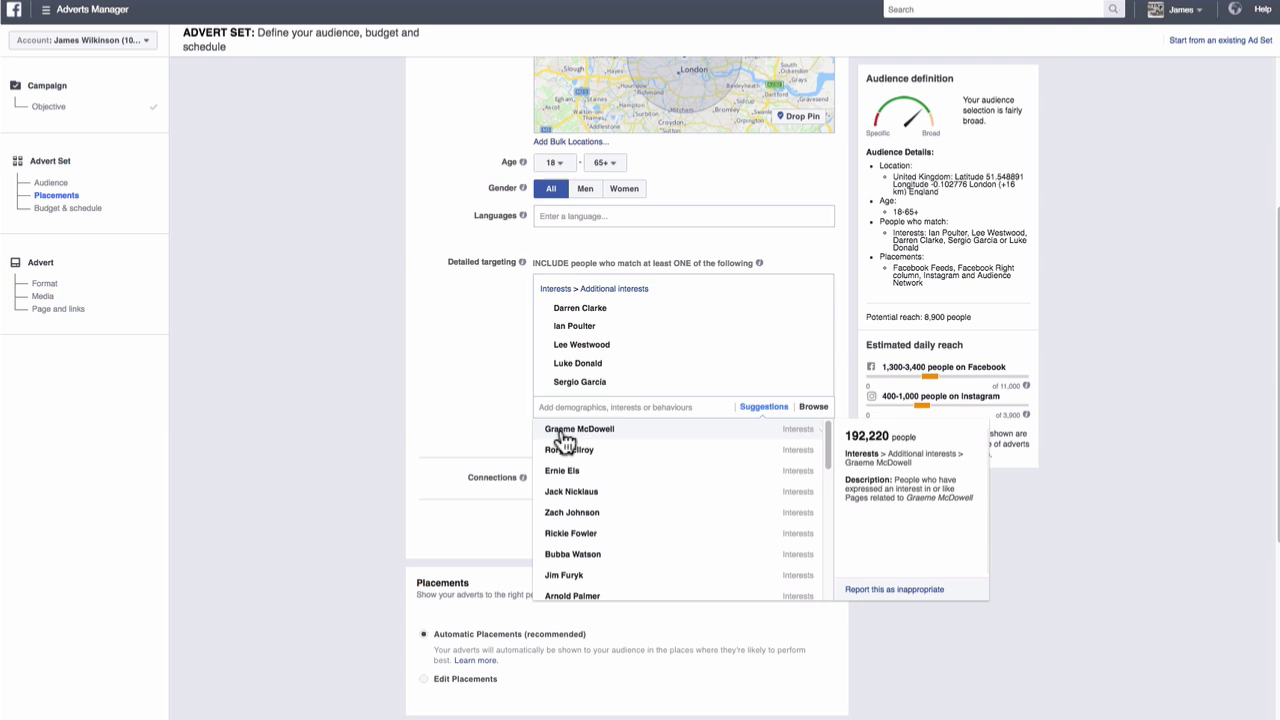
Step: Add the golfers Graeme McDowell and Ernie Els as interests in the detailed targeting
left_click(565, 432)
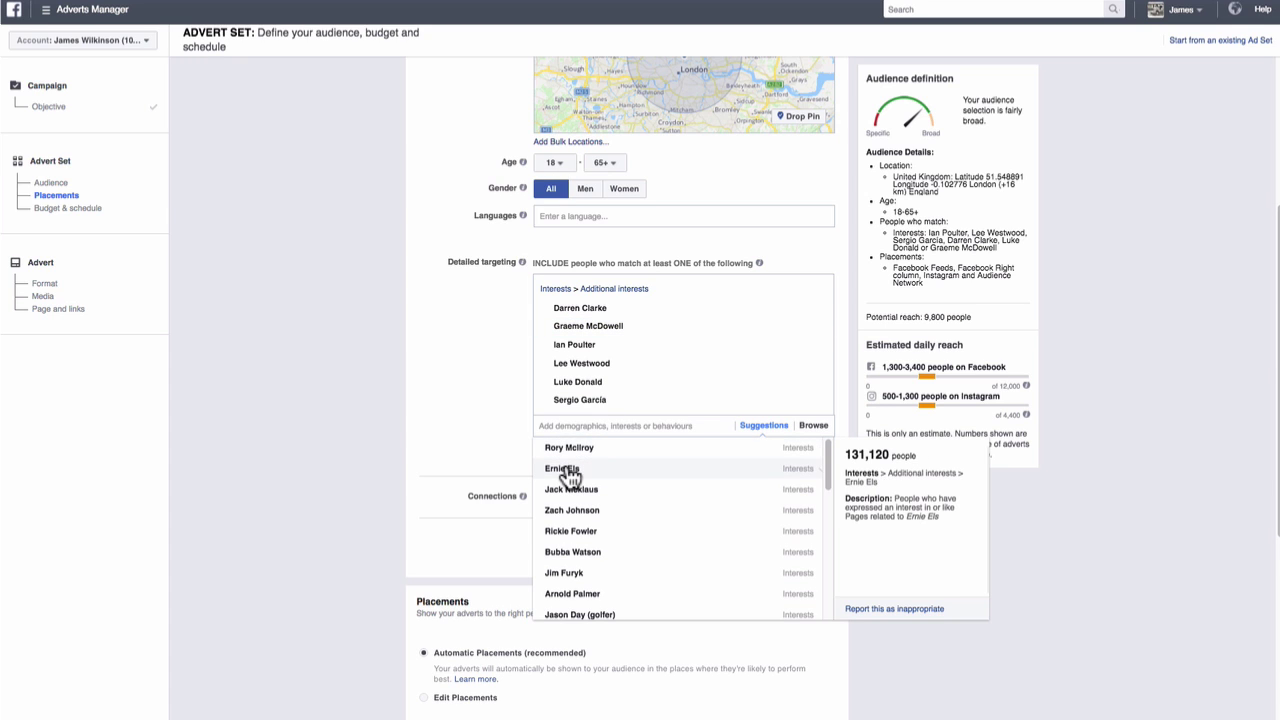
left_click(563, 470)
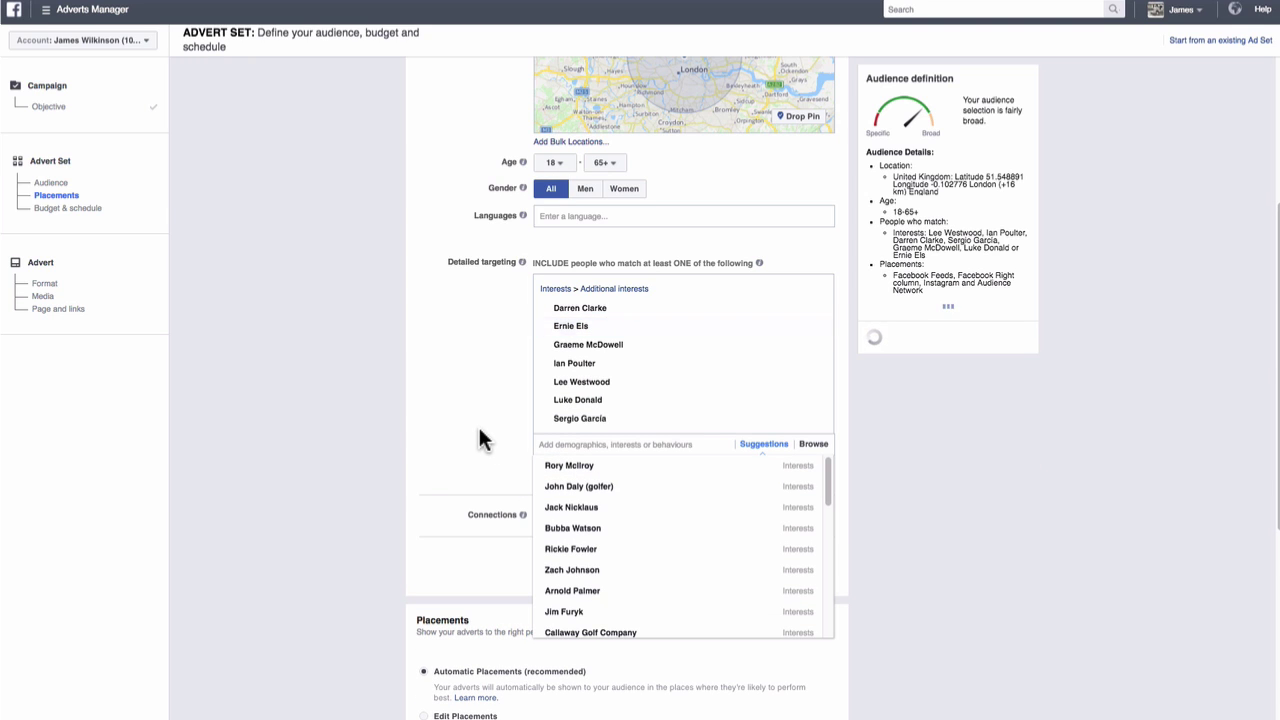
left_click(479, 431)
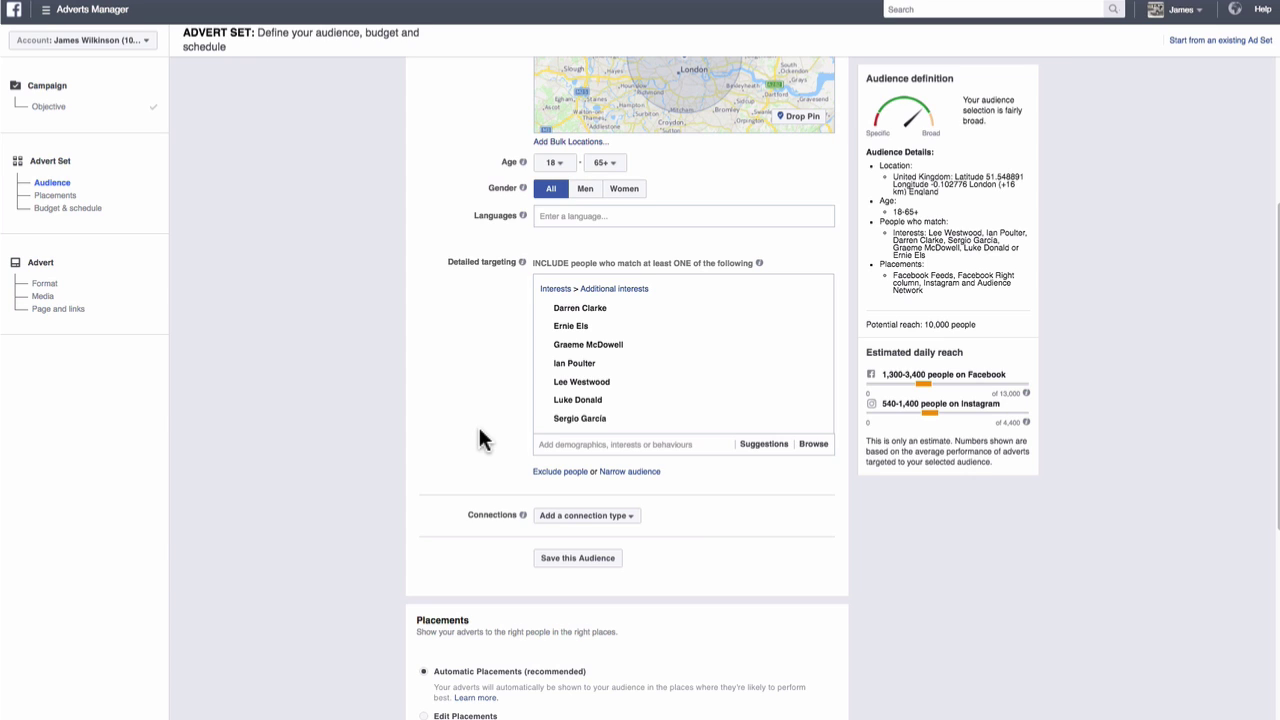
Step: Switch to edited placements and exclude Right column, Instagram and Audience Network, keeping only Facebook Feeds
scroll(479, 432, "down", 4)
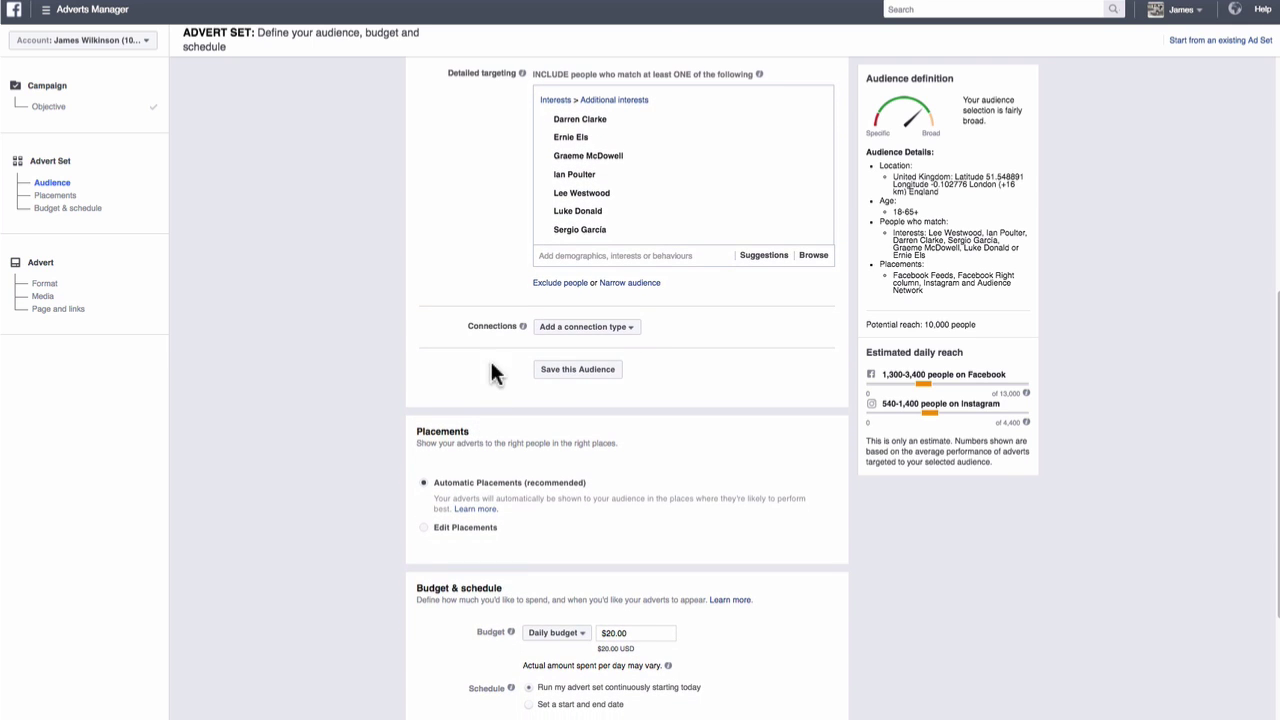
scroll(463, 330, "down", 4)
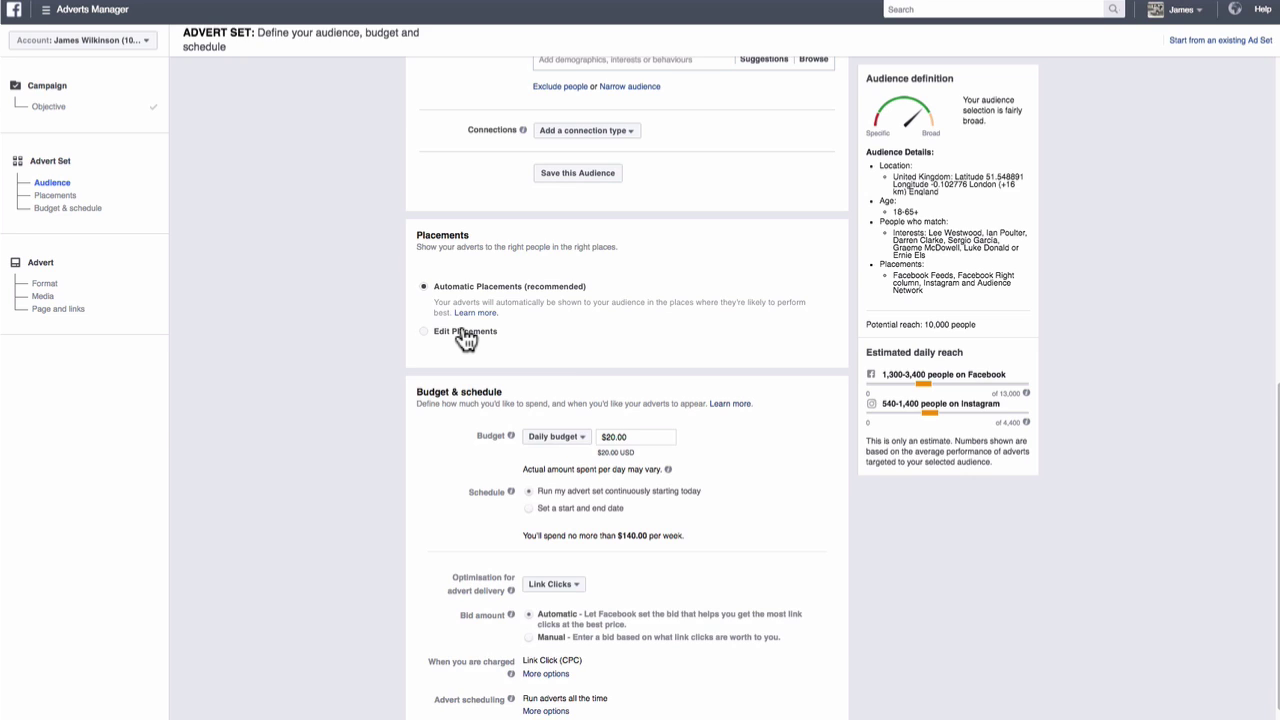
left_click(466, 335)
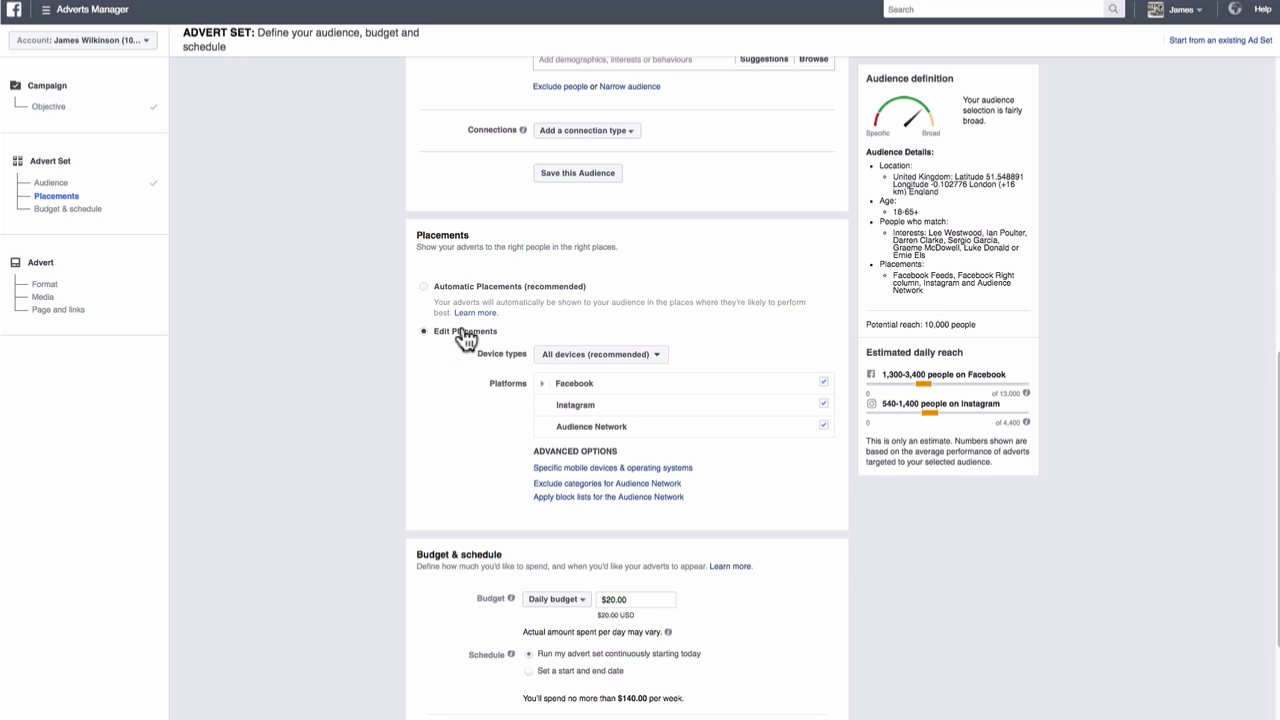
left_click(541, 383)
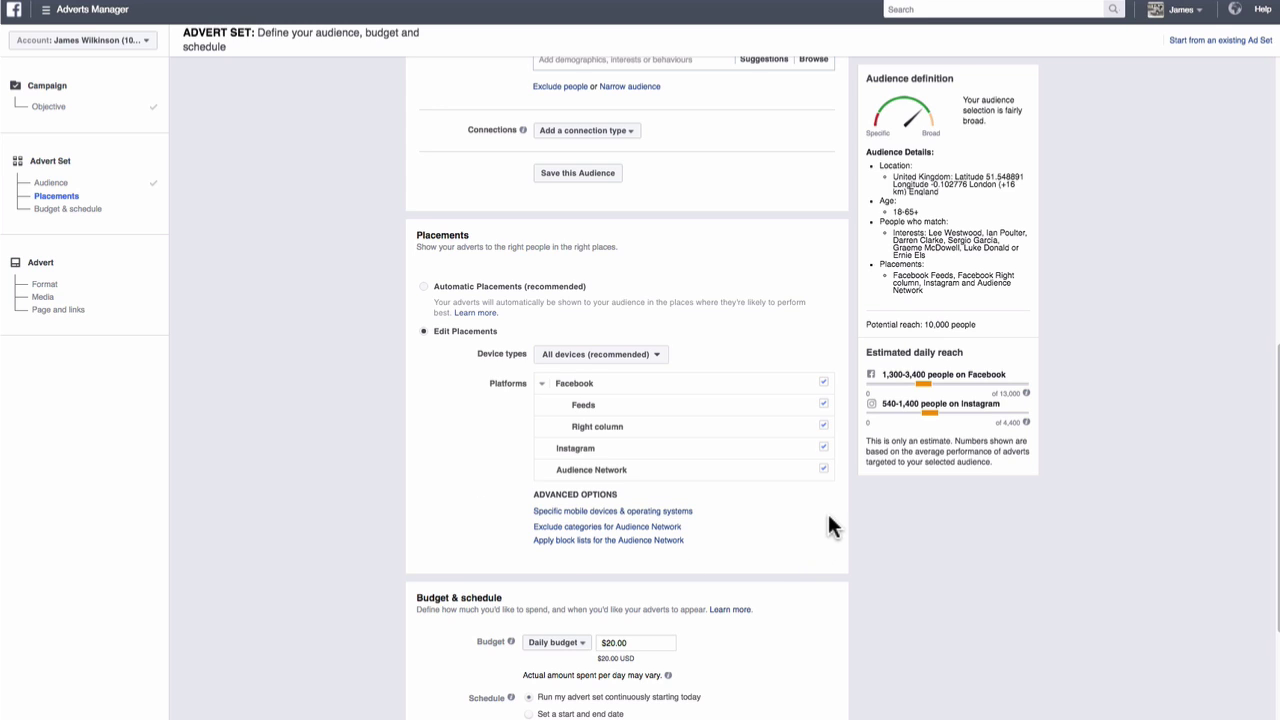
left_click(823, 426)
left_click(823, 447)
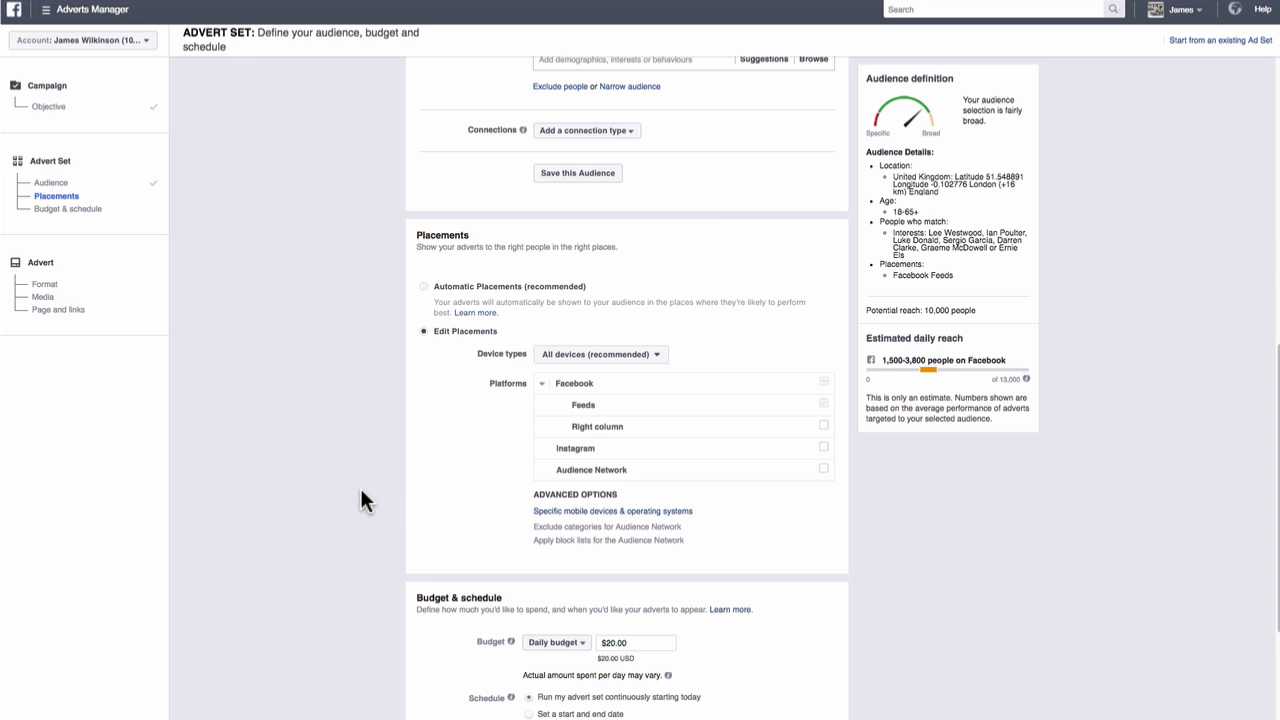
Step: Set the advert set's daily budget to $10.00
scroll(363, 500, "down", 5)
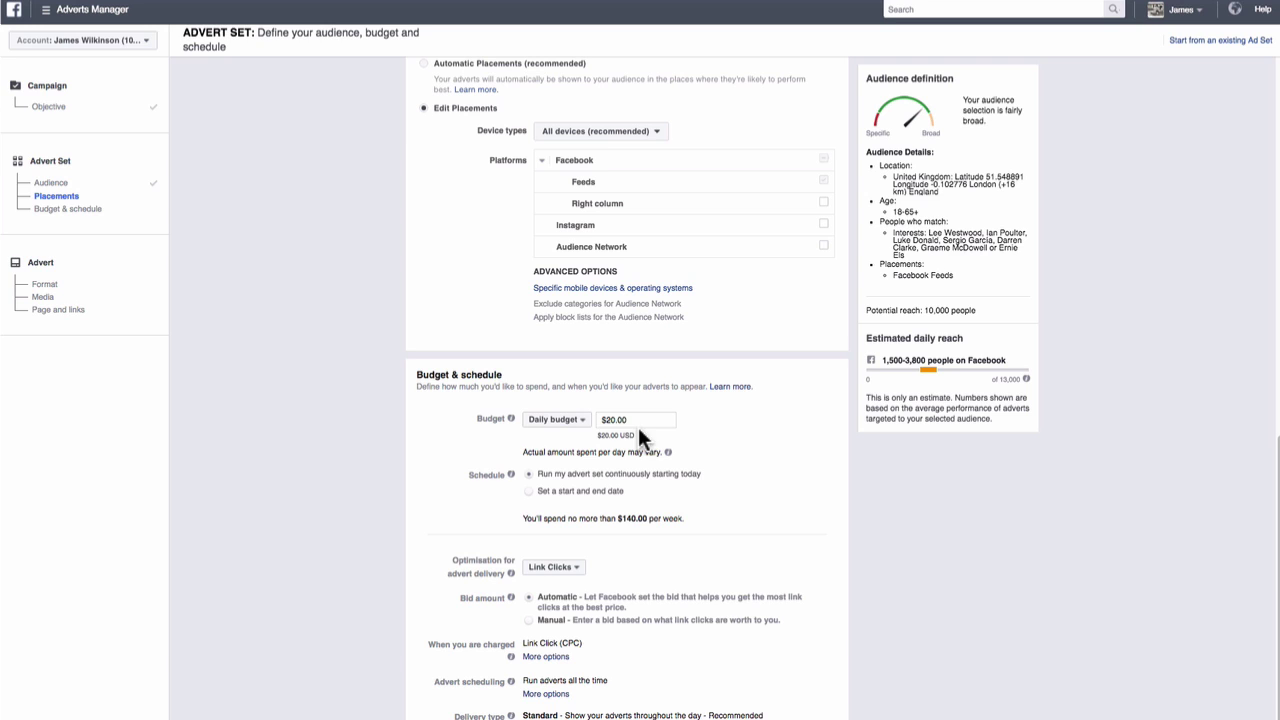
left_click_drag(641, 423, 580, 430)
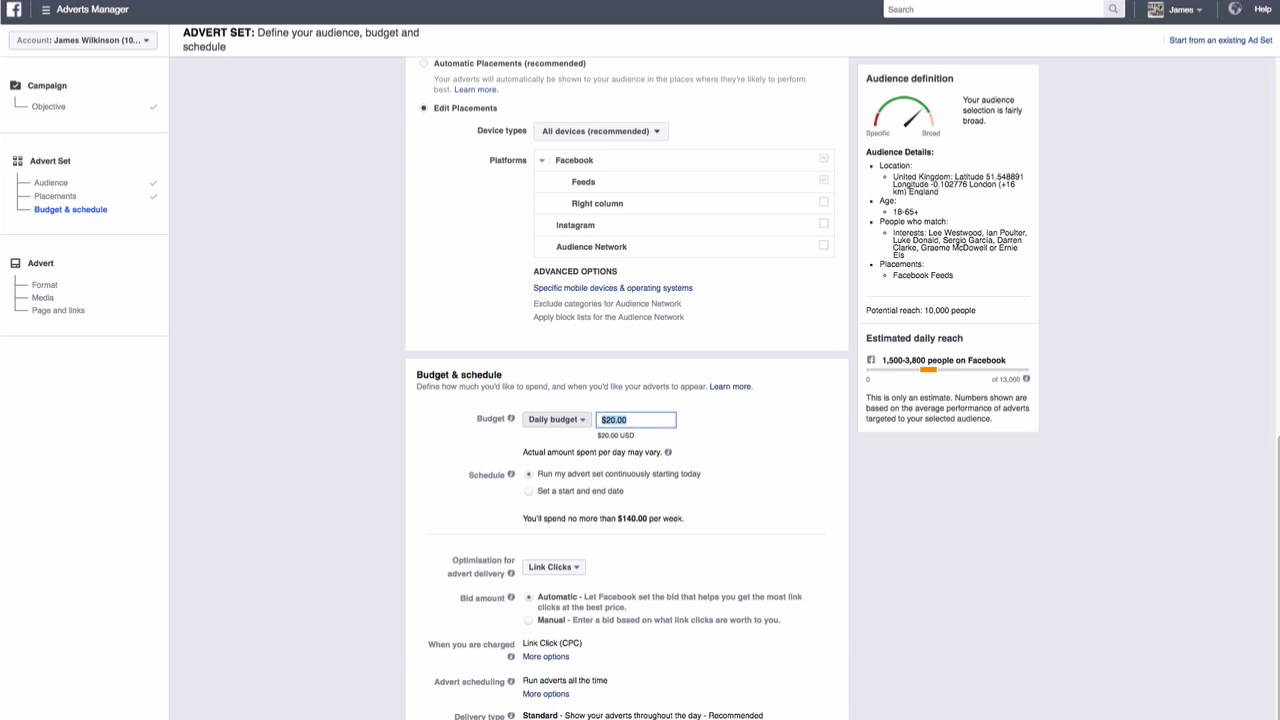
type("10")
left_click(871, 512)
Step: Try the start and end date schedule option and return the schedule to running continuously starting today
scroll(871, 512, "down", 2)
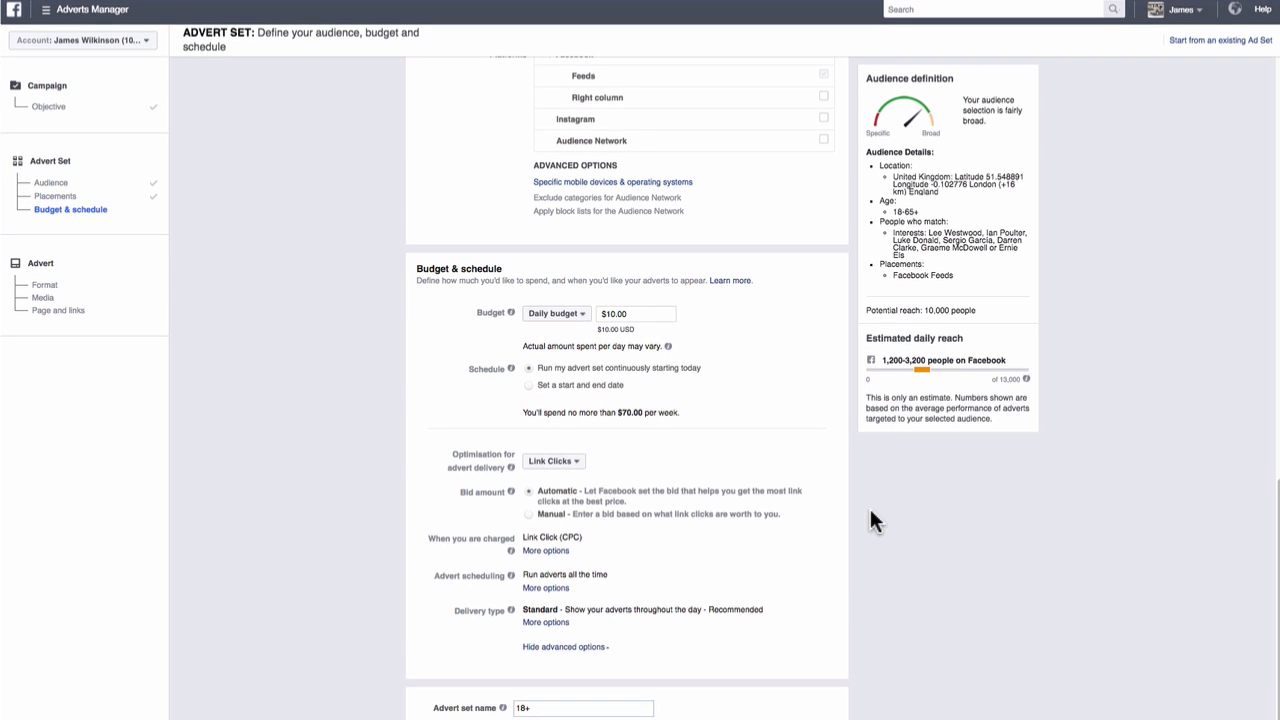
left_click(576, 388)
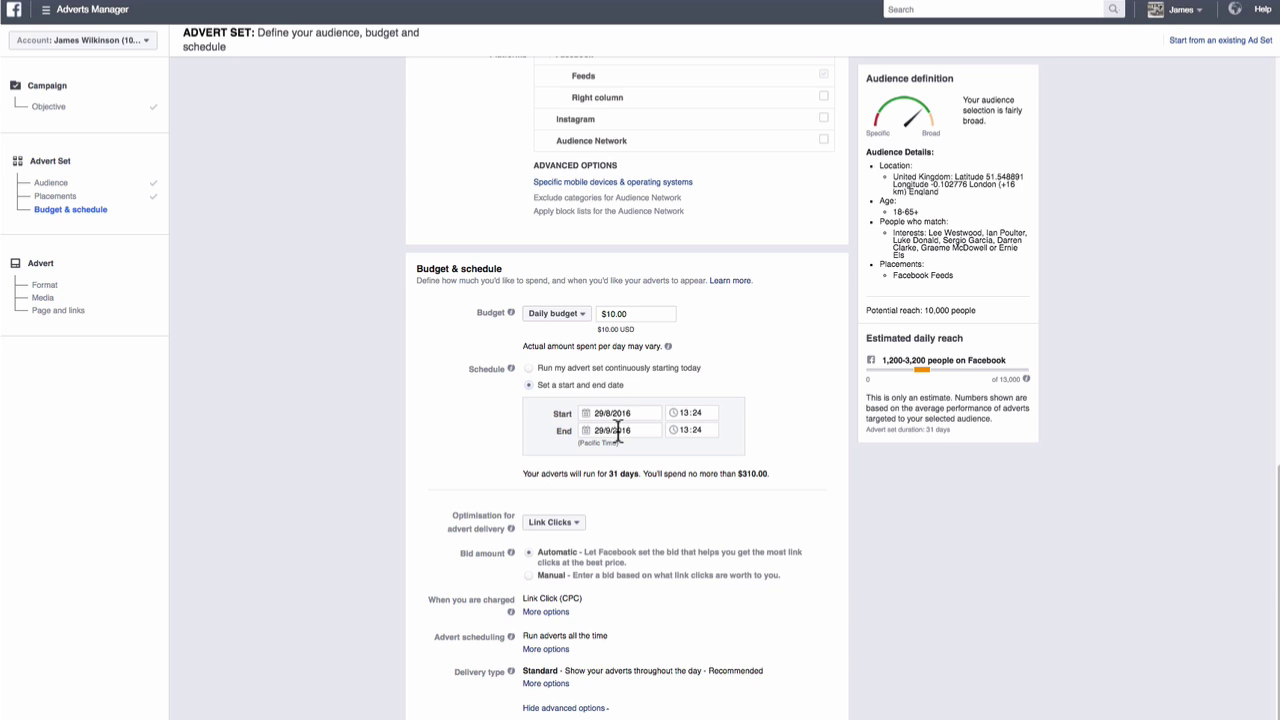
left_click(547, 372)
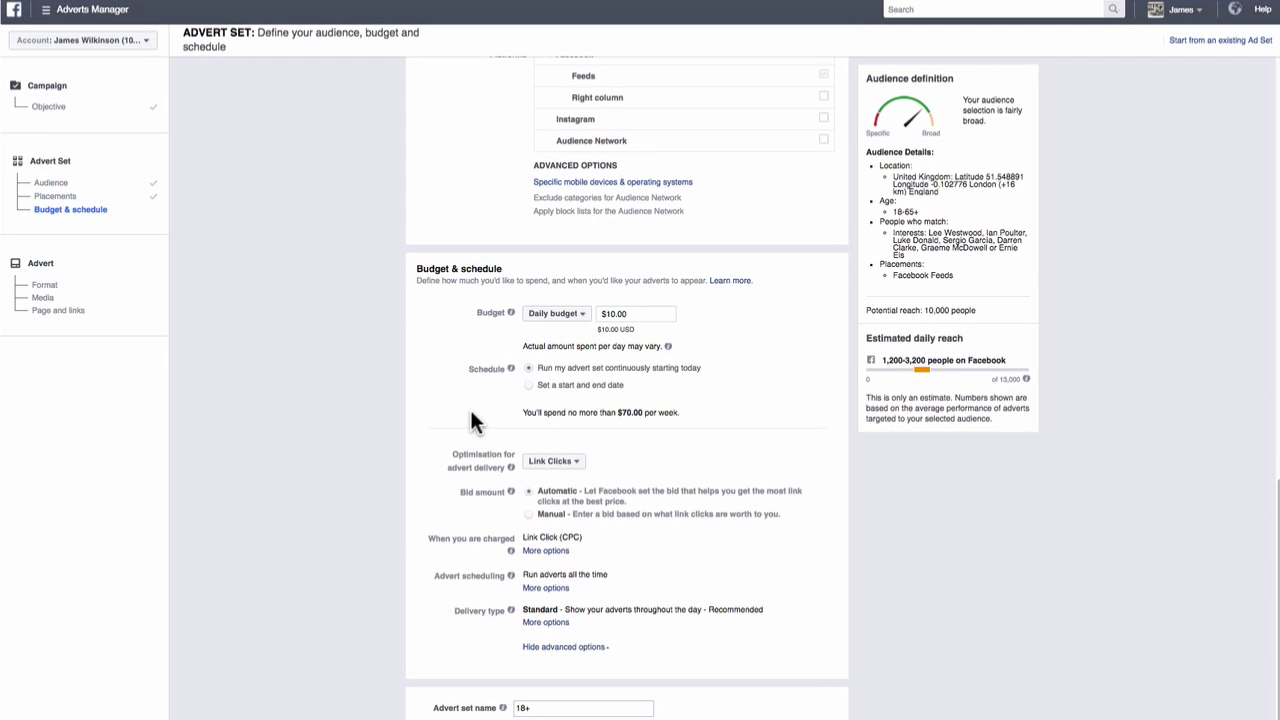
Step: Review the advanced budget and schedule options, and leave them collapsed
left_click(568, 648)
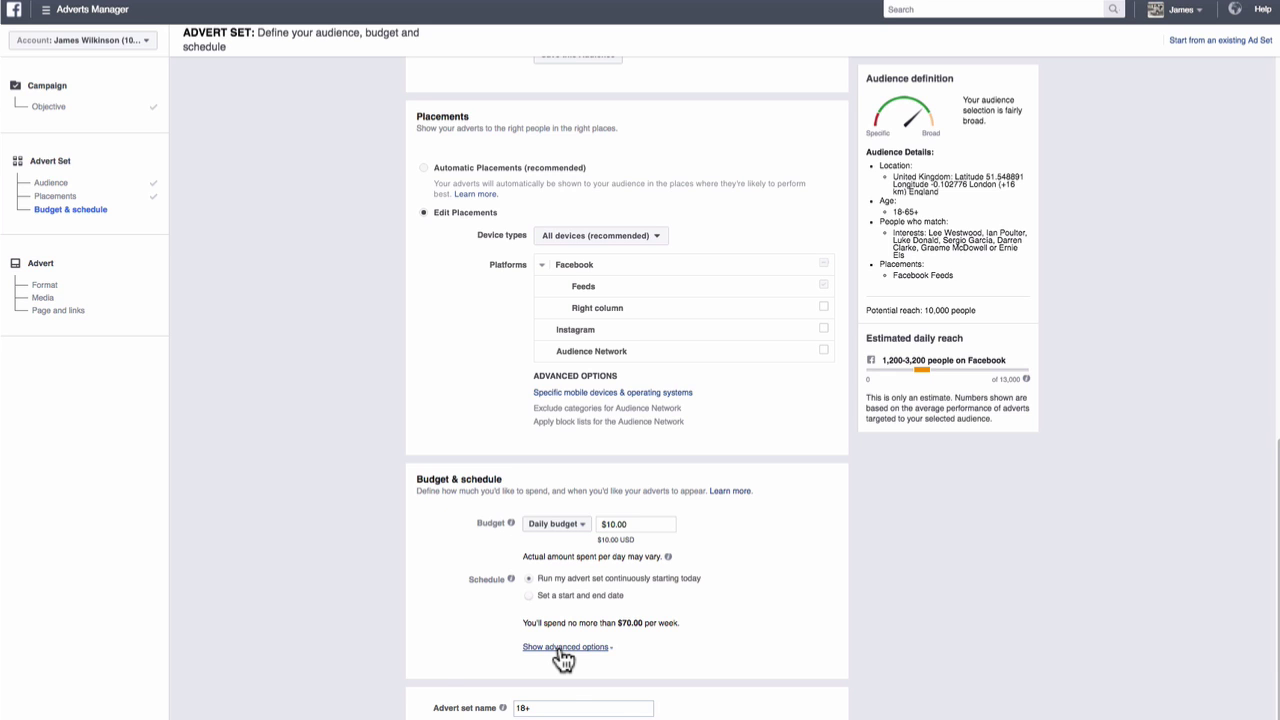
left_click(560, 648)
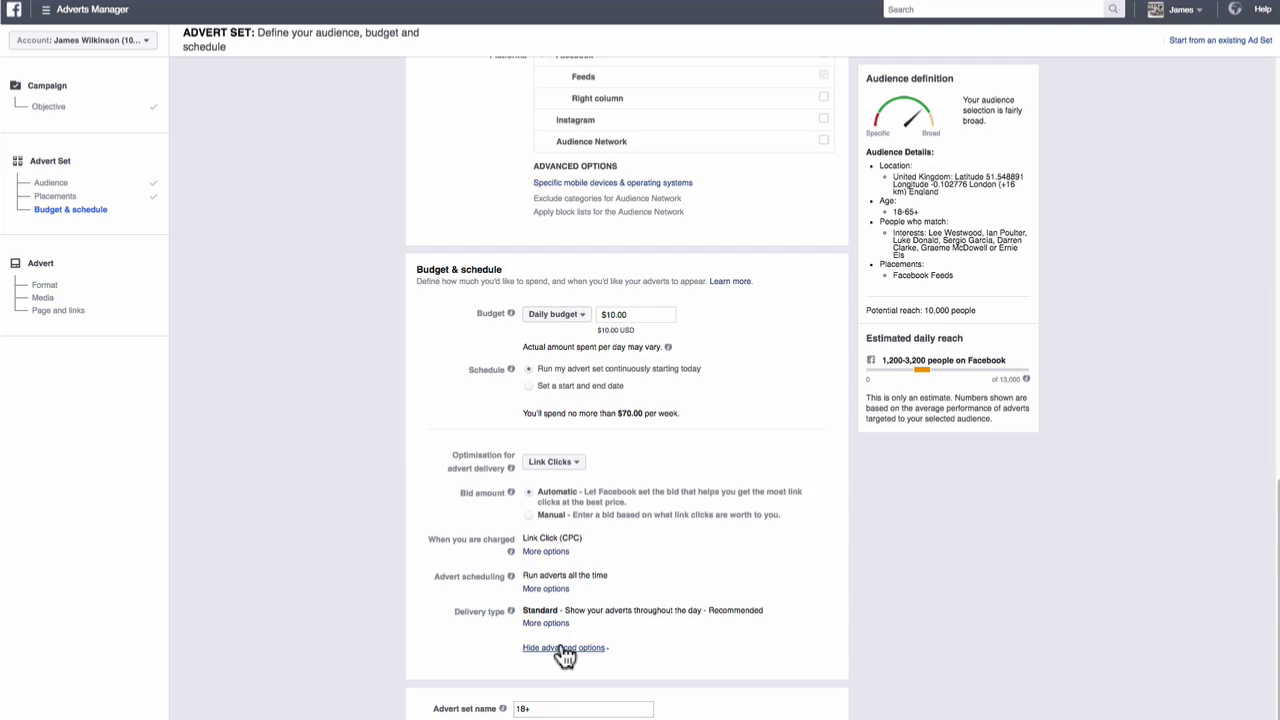
left_click(565, 650)
Step: Rename the advert set to "Golf Interests - £10 - 16km"
left_click(551, 706)
triple_click(551, 706)
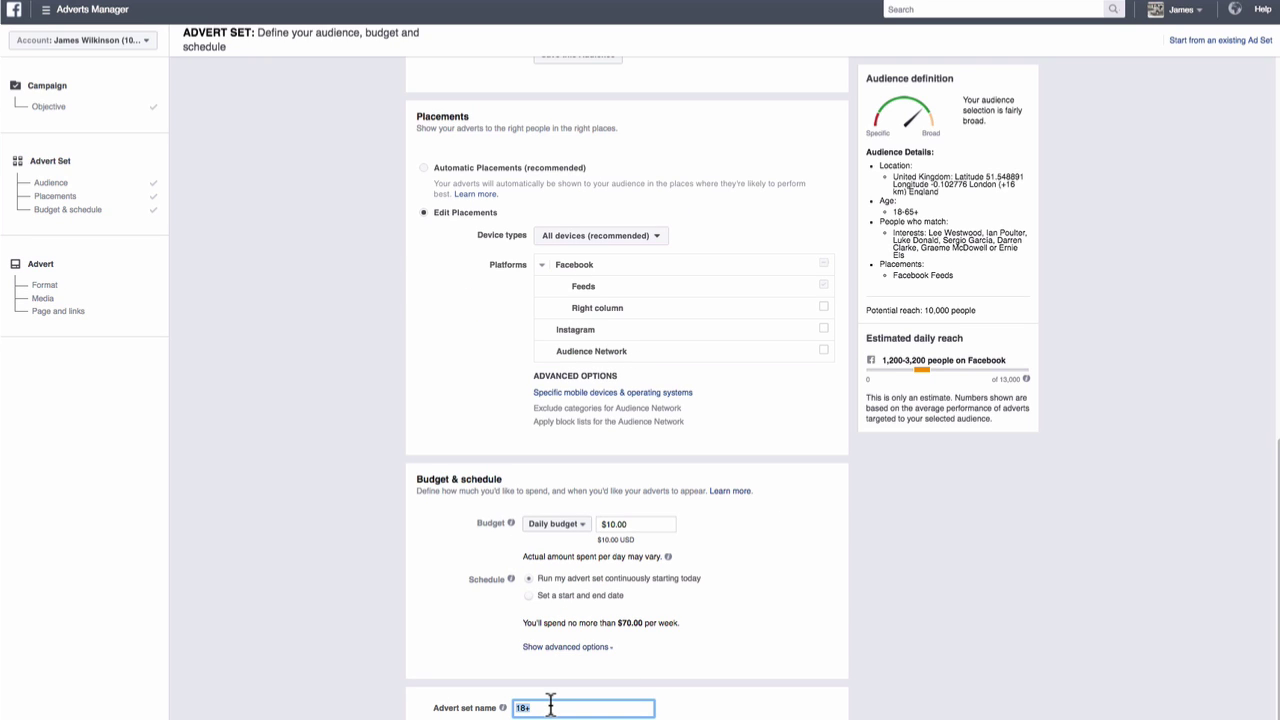
key("BackSpace")
type("Golf Interests - £10 - 16km")
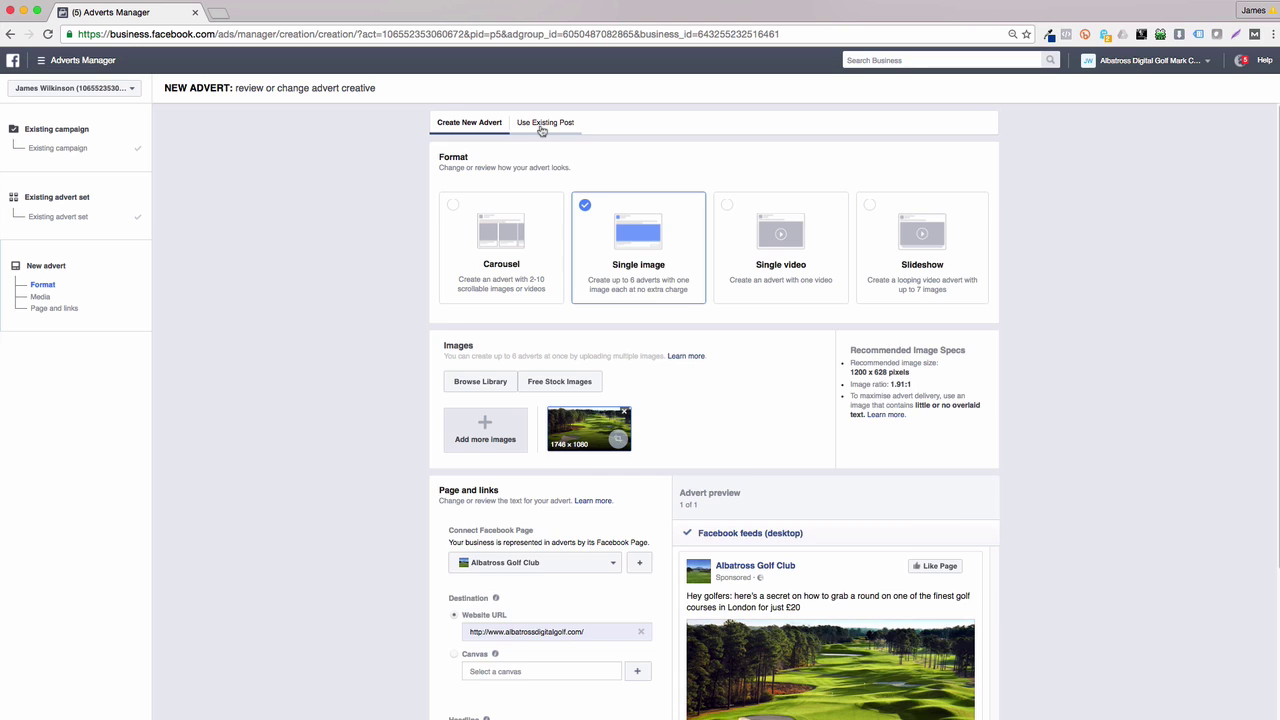
Step: Try using an existing post for the advert, choosing the Albatross Golf Club page and checking its available page posts
left_click(541, 124)
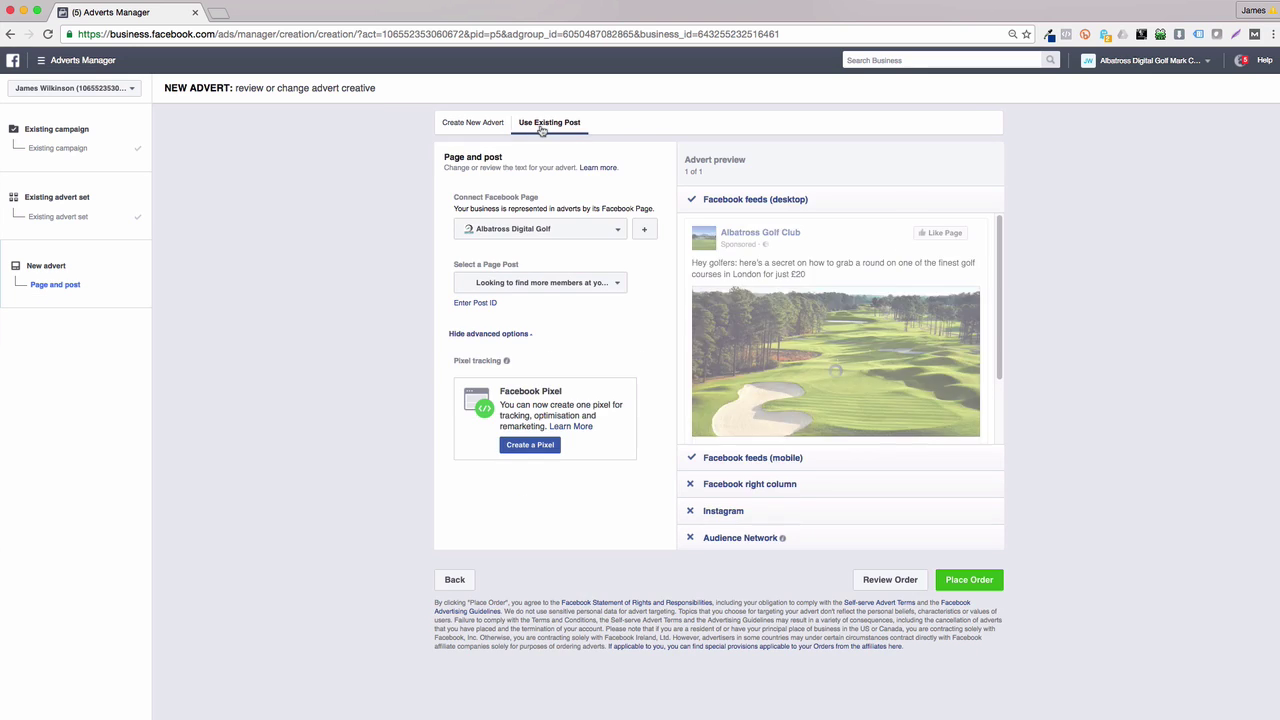
left_click(519, 231)
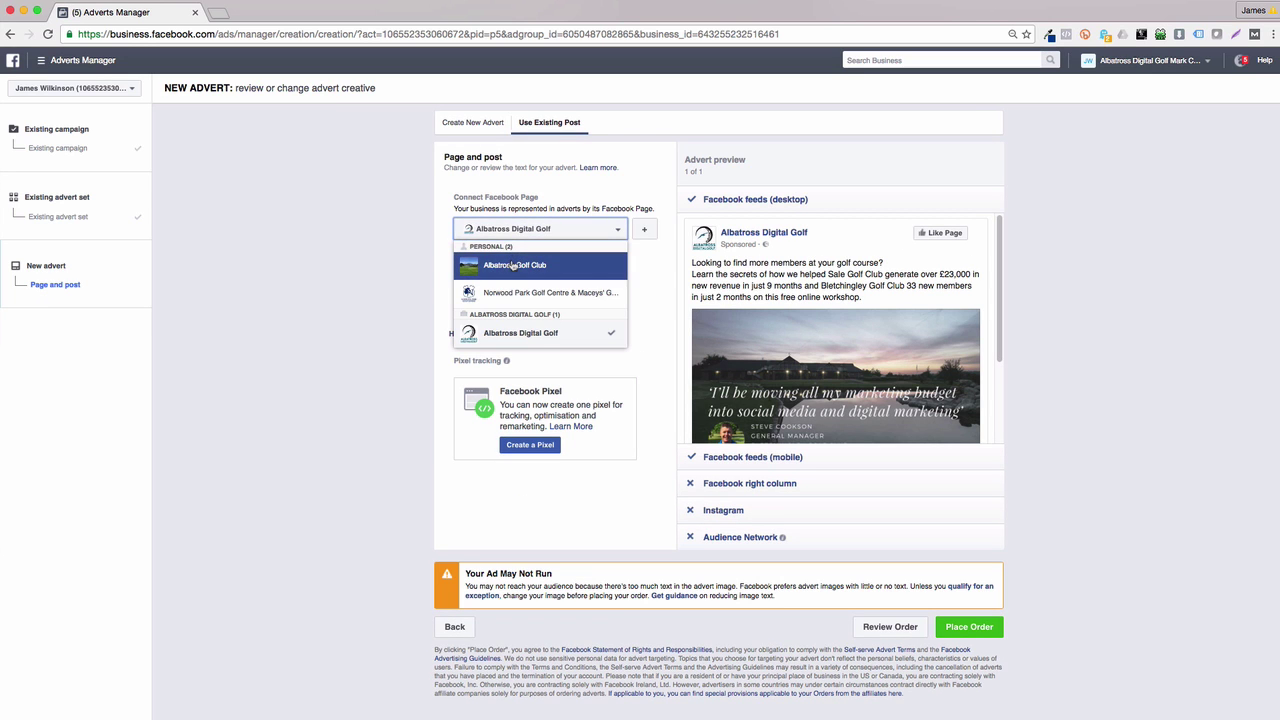
left_click(513, 264)
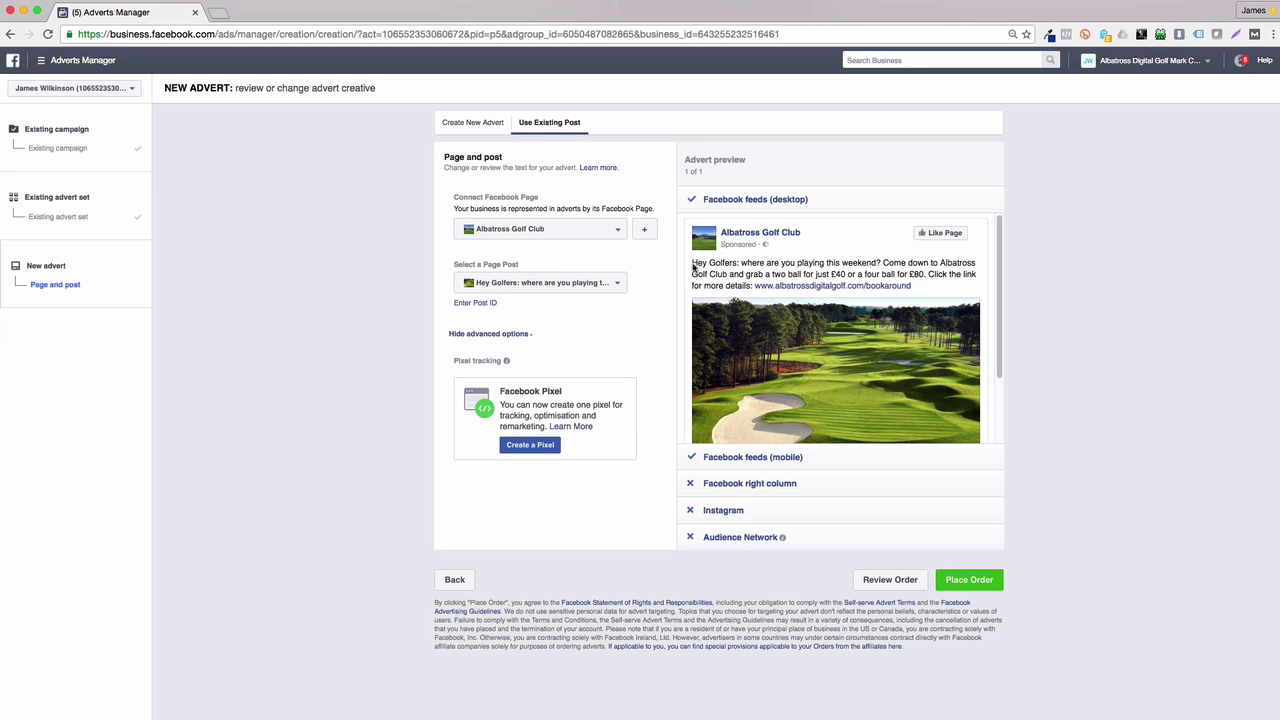
left_click(555, 283)
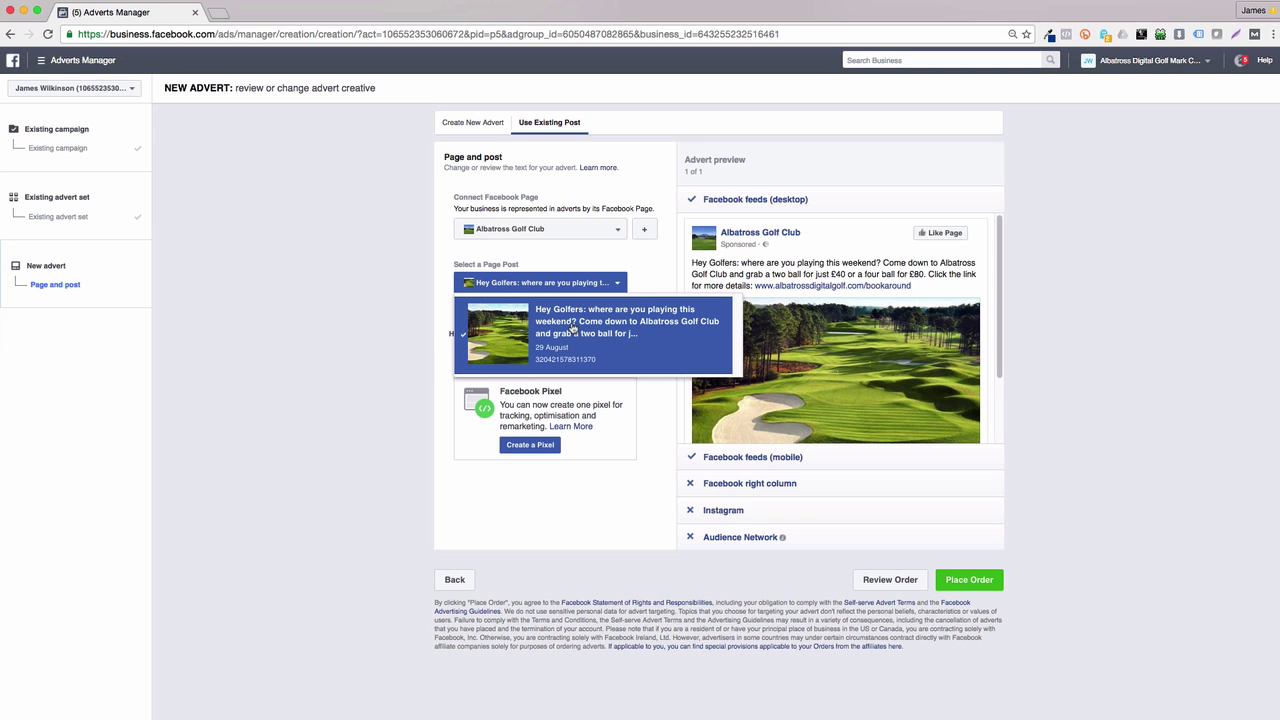
left_click(1128, 424)
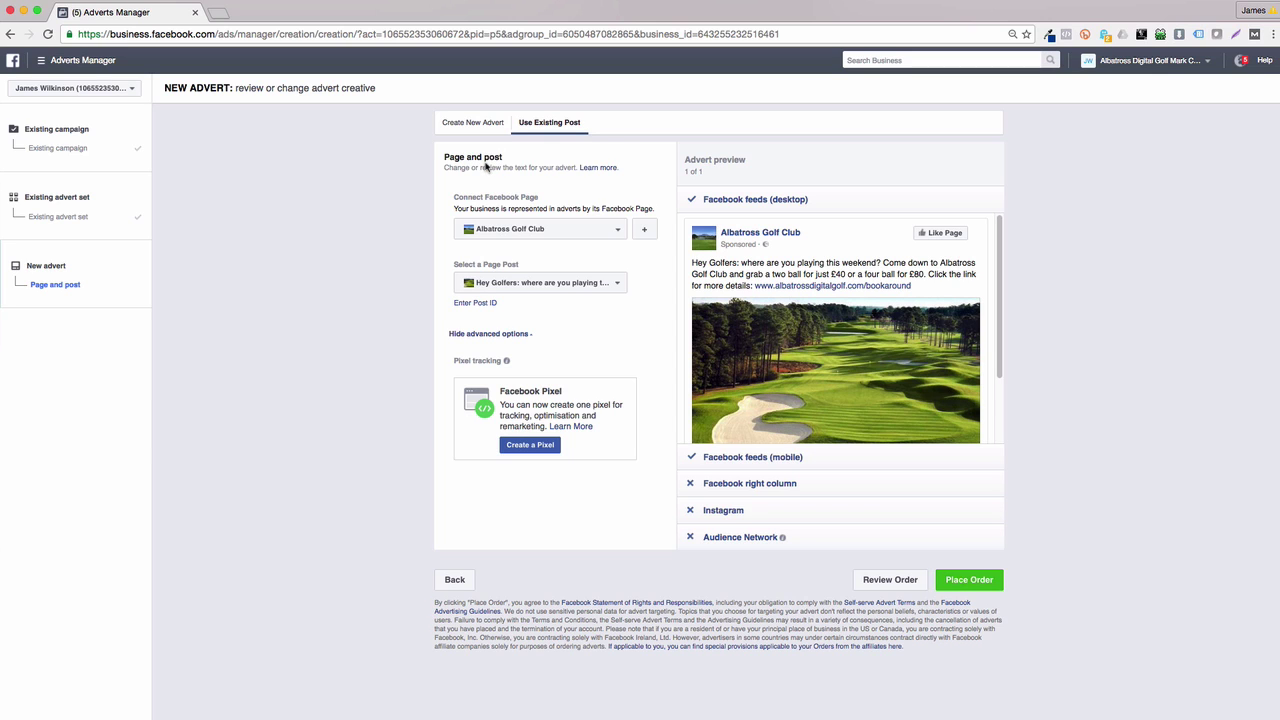
Step: Examine the existing post in the mobile feed preview and return to creating a new advert
left_click(735, 457)
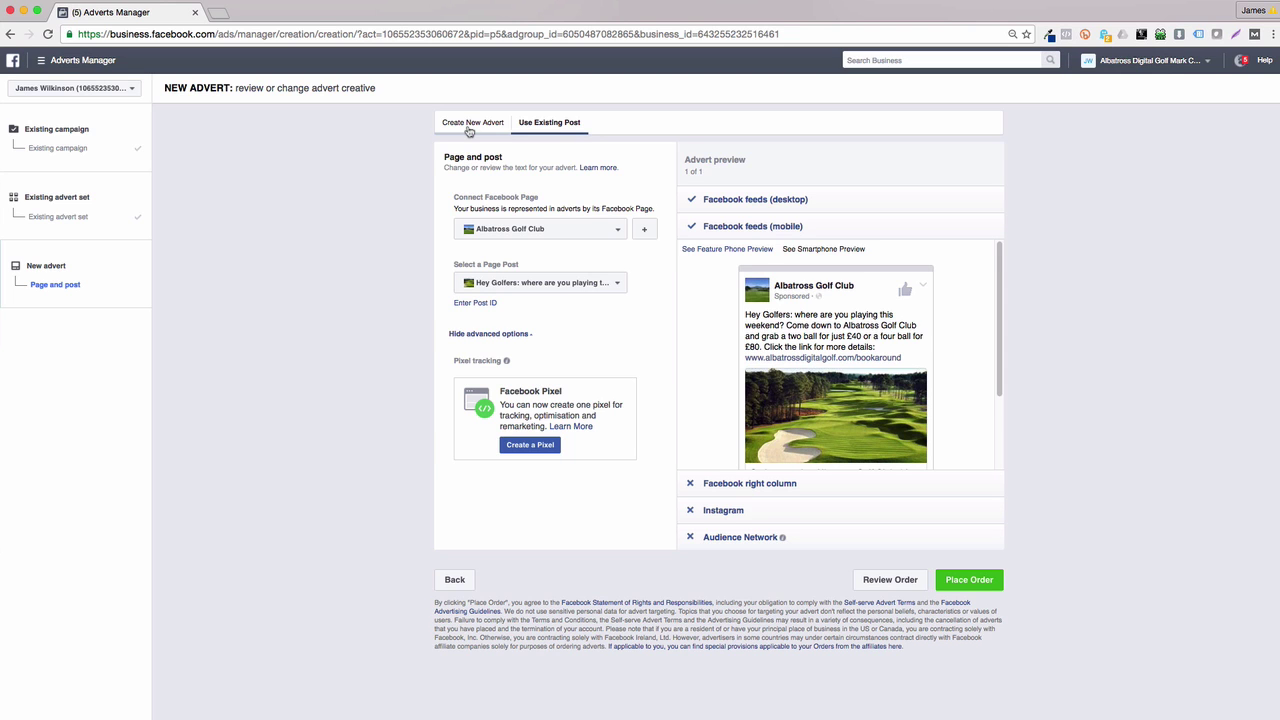
scroll(812, 307, "down", 3)
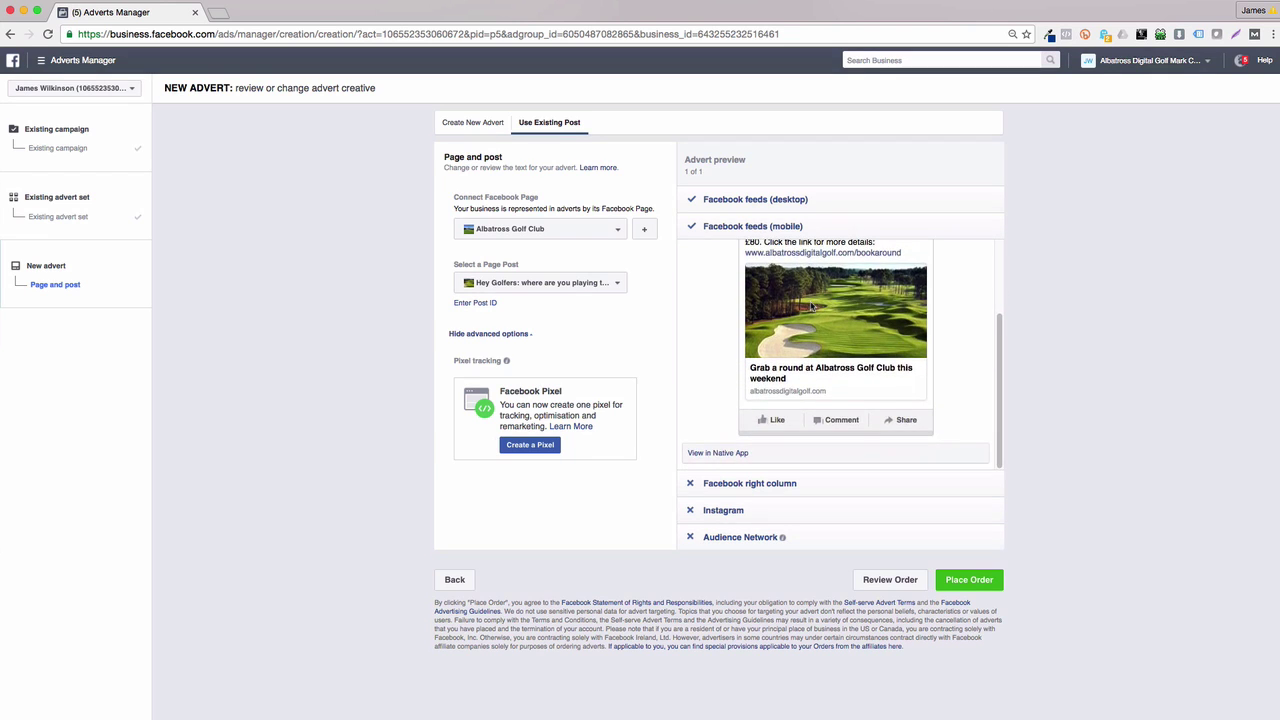
scroll(812, 307, "up", 5)
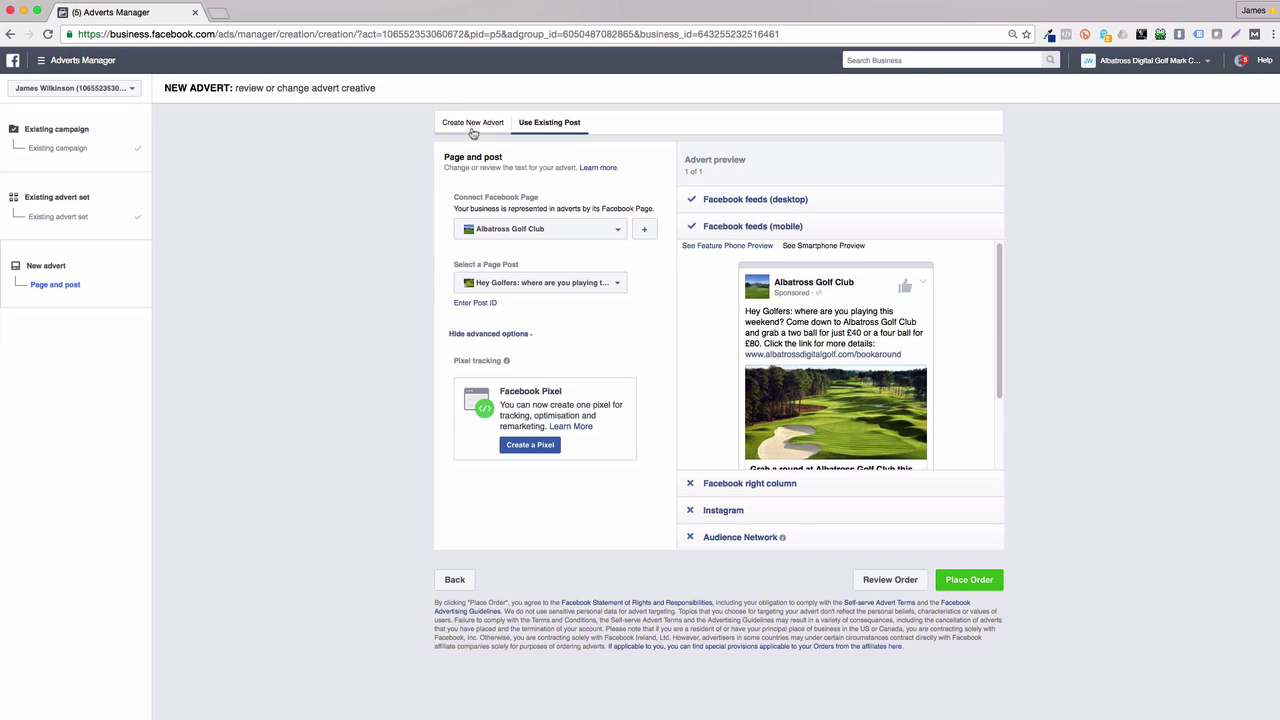
left_click(455, 126)
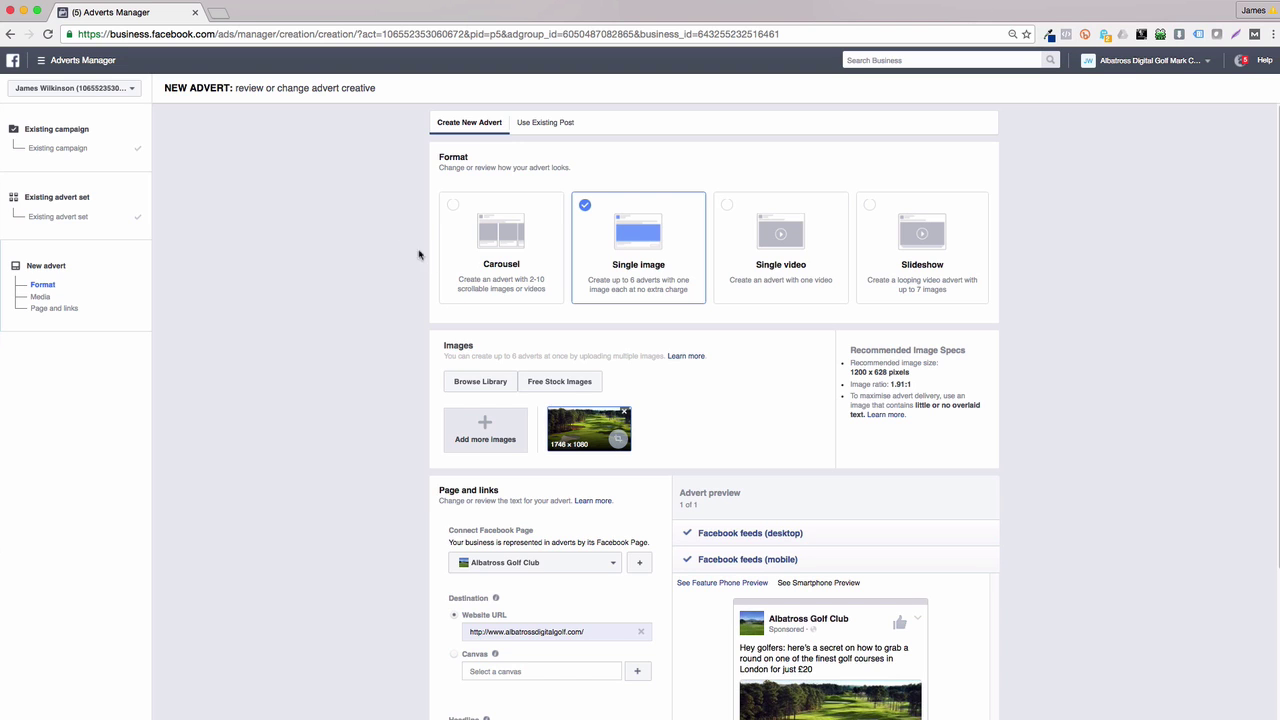
Step: Try the Carousel format and browse through its cards in the desktop feed preview
left_click(514, 281)
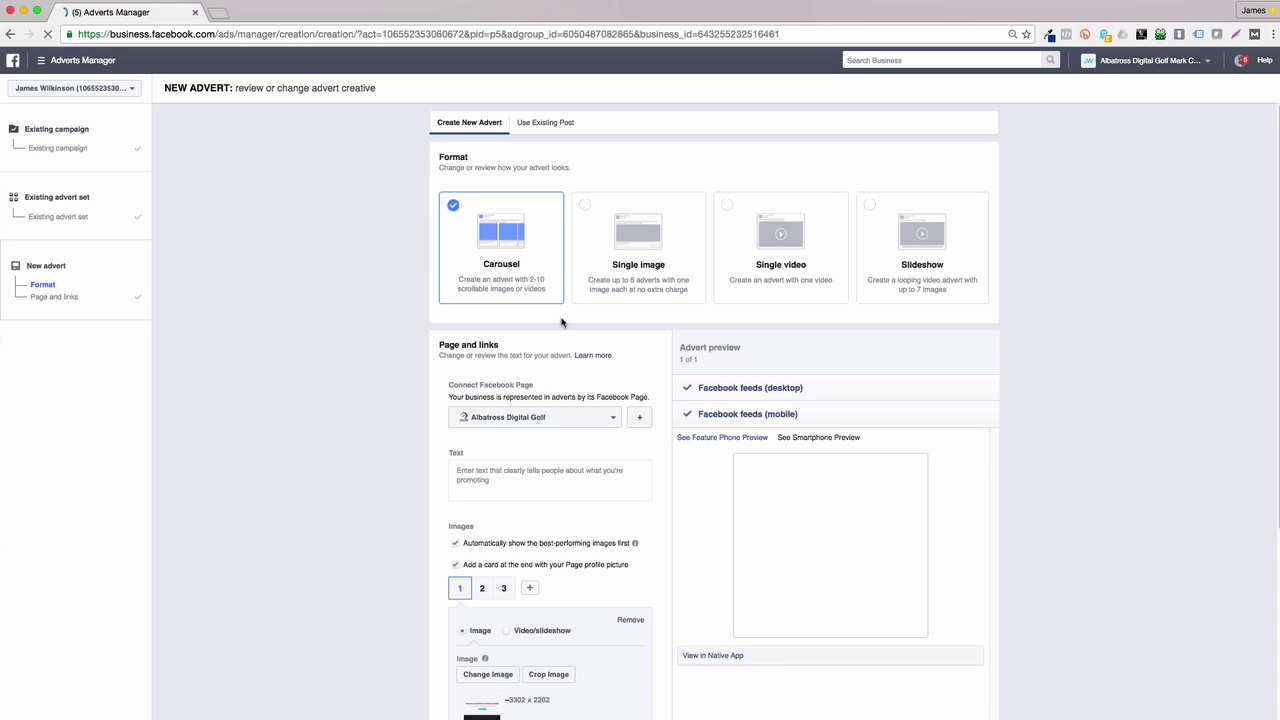
left_click(760, 390)
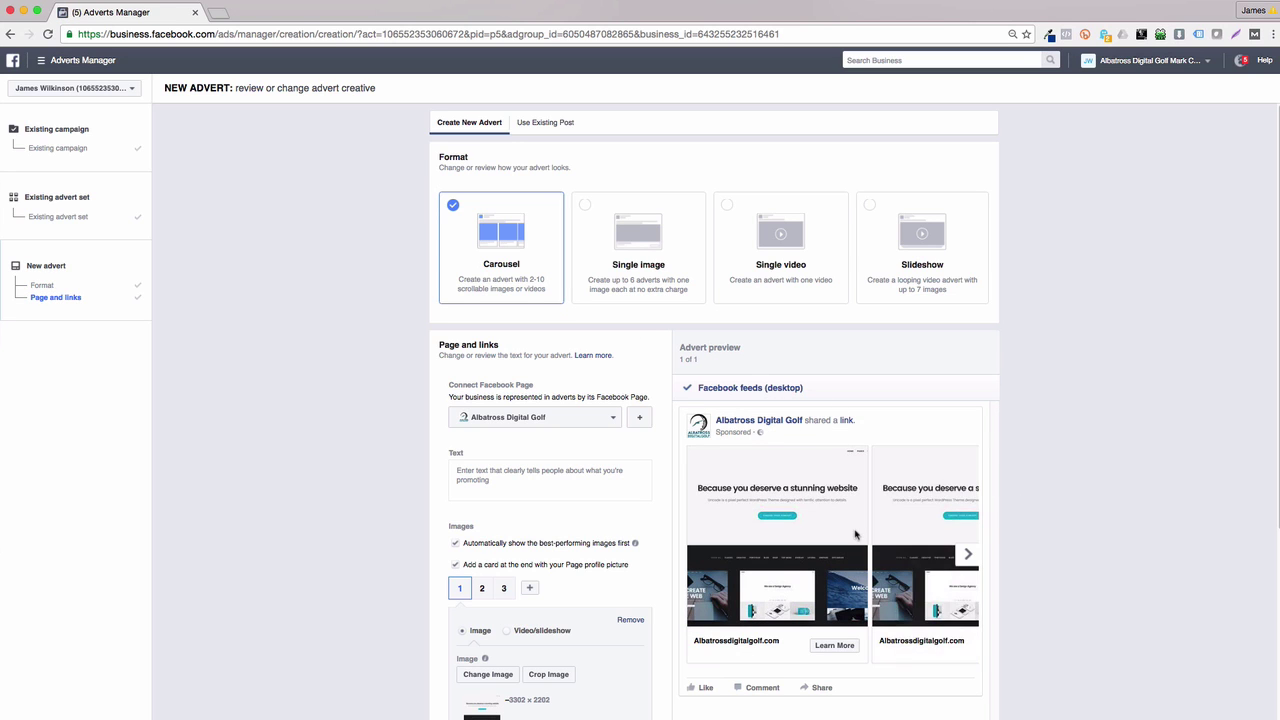
left_click(968, 555)
left_click(970, 558)
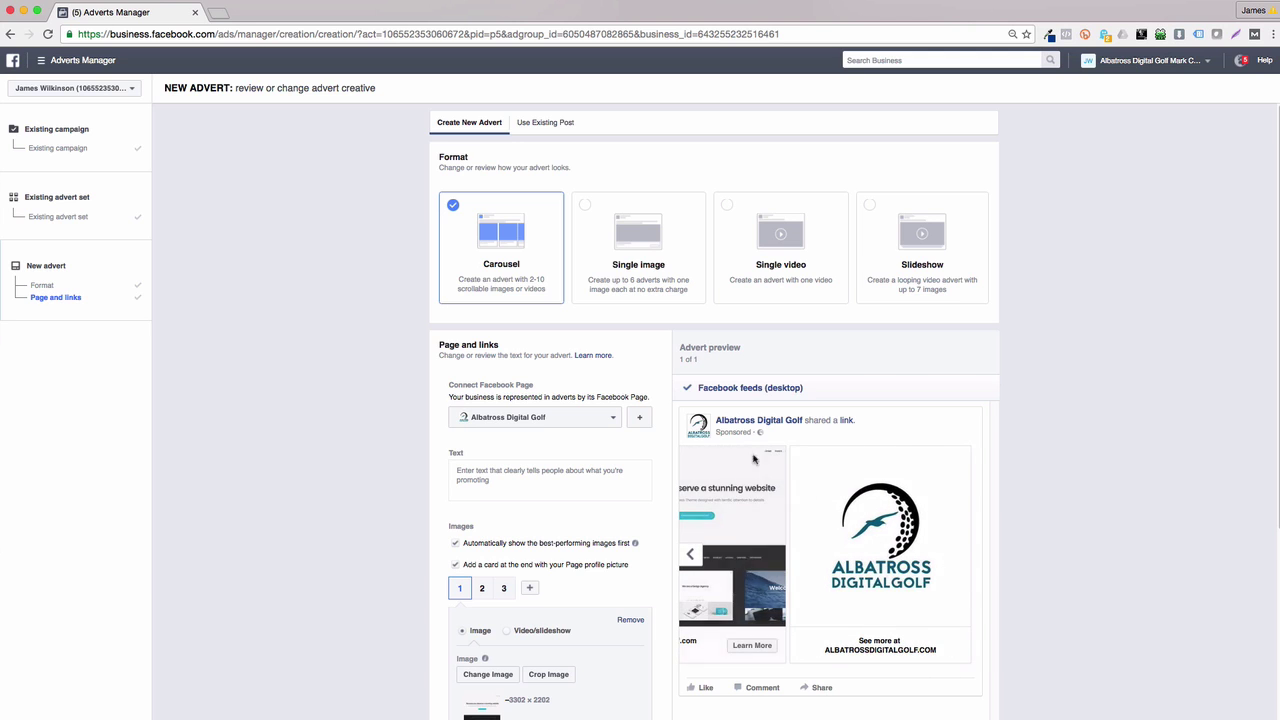
Step: Choose the Single image format and look over its image settings
left_click(648, 271)
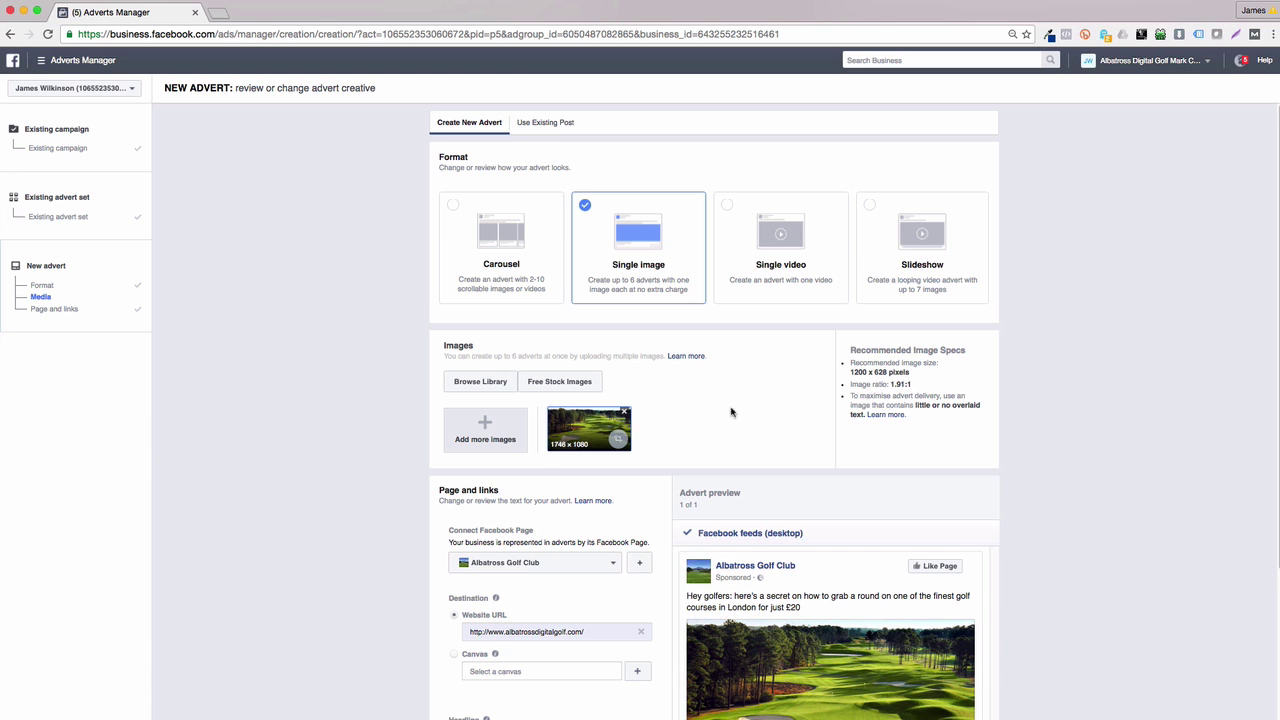
scroll(731, 412, "down", 1)
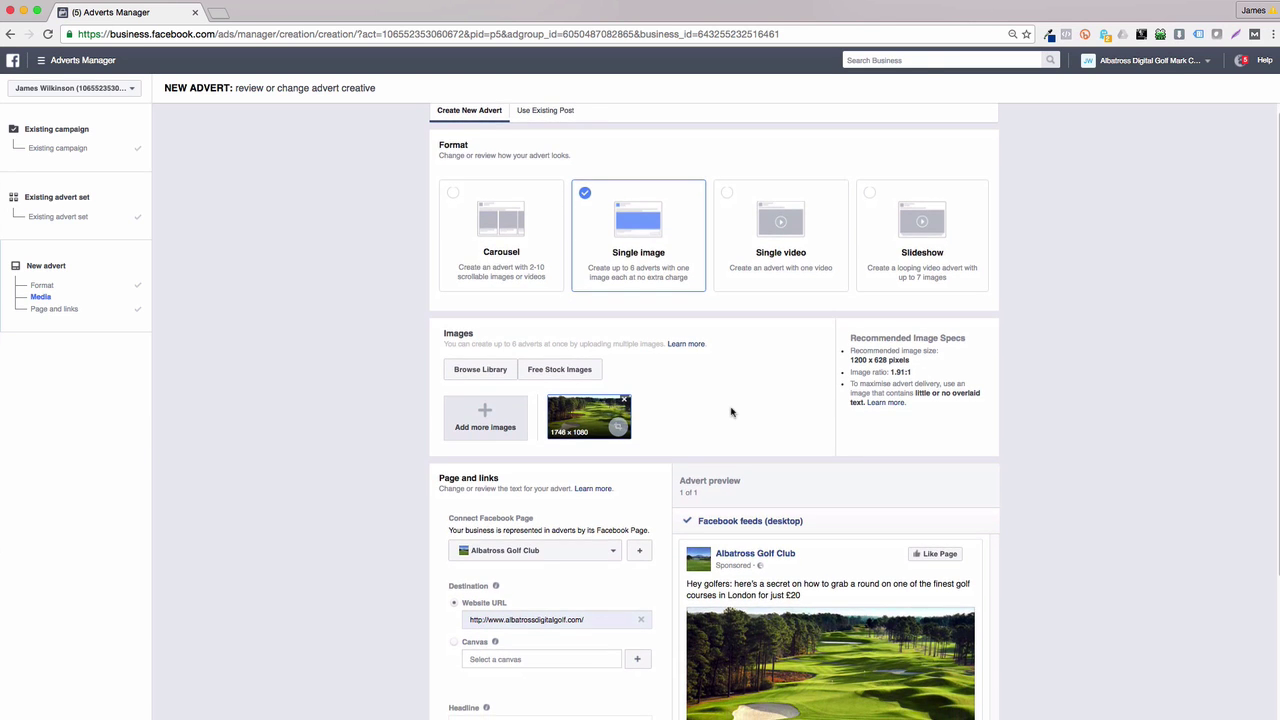
scroll(731, 412, "up", 1)
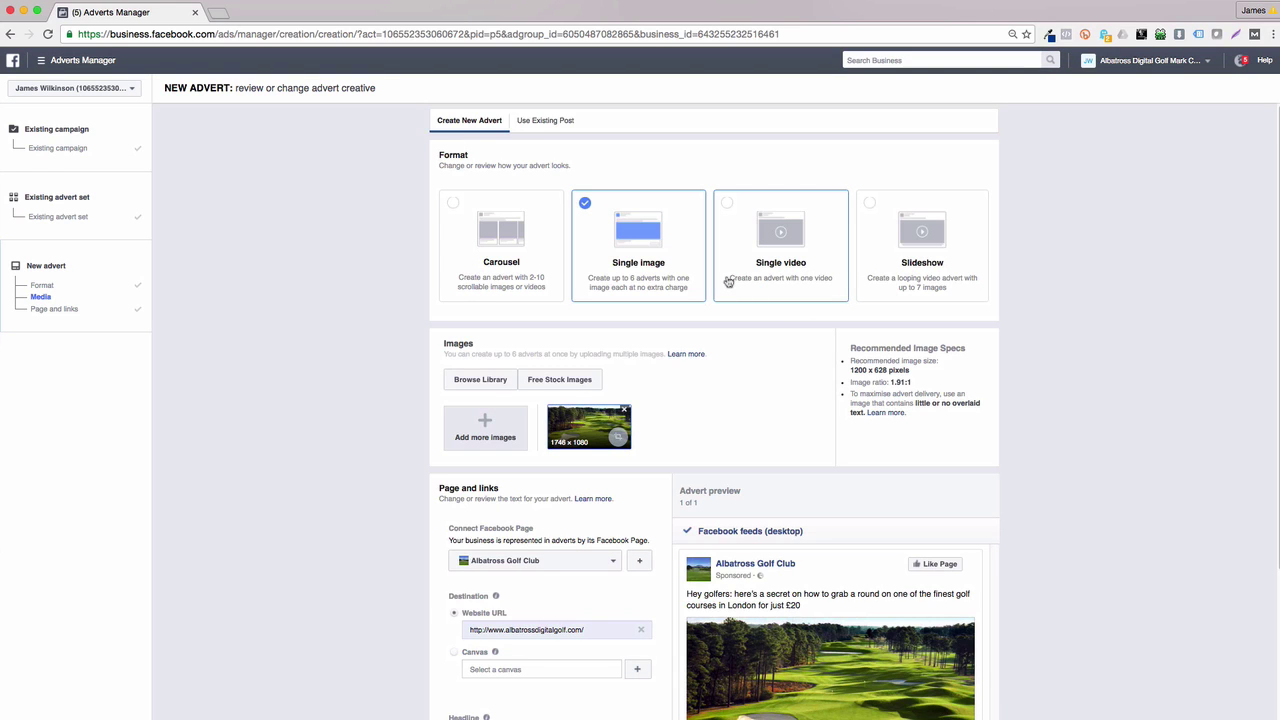
Step: Choose the Single video format and look over its video upload and page settings
left_click(779, 206)
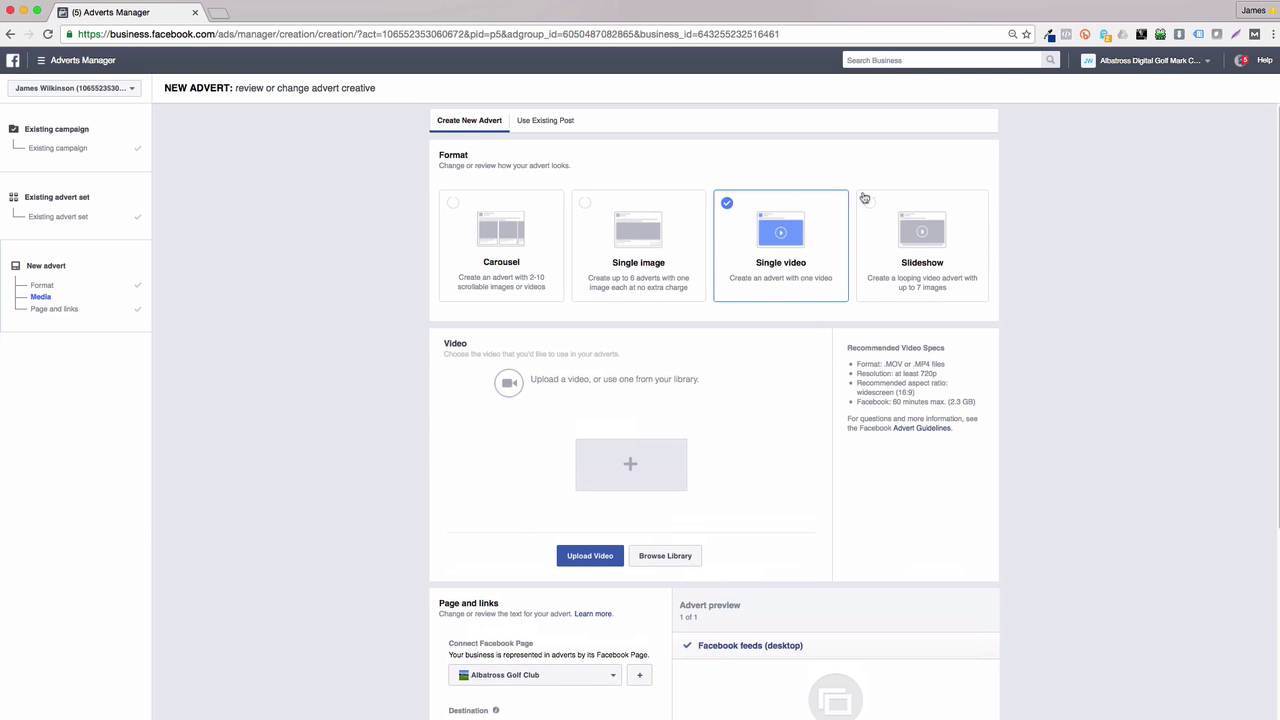
scroll(1019, 334, "down", 3)
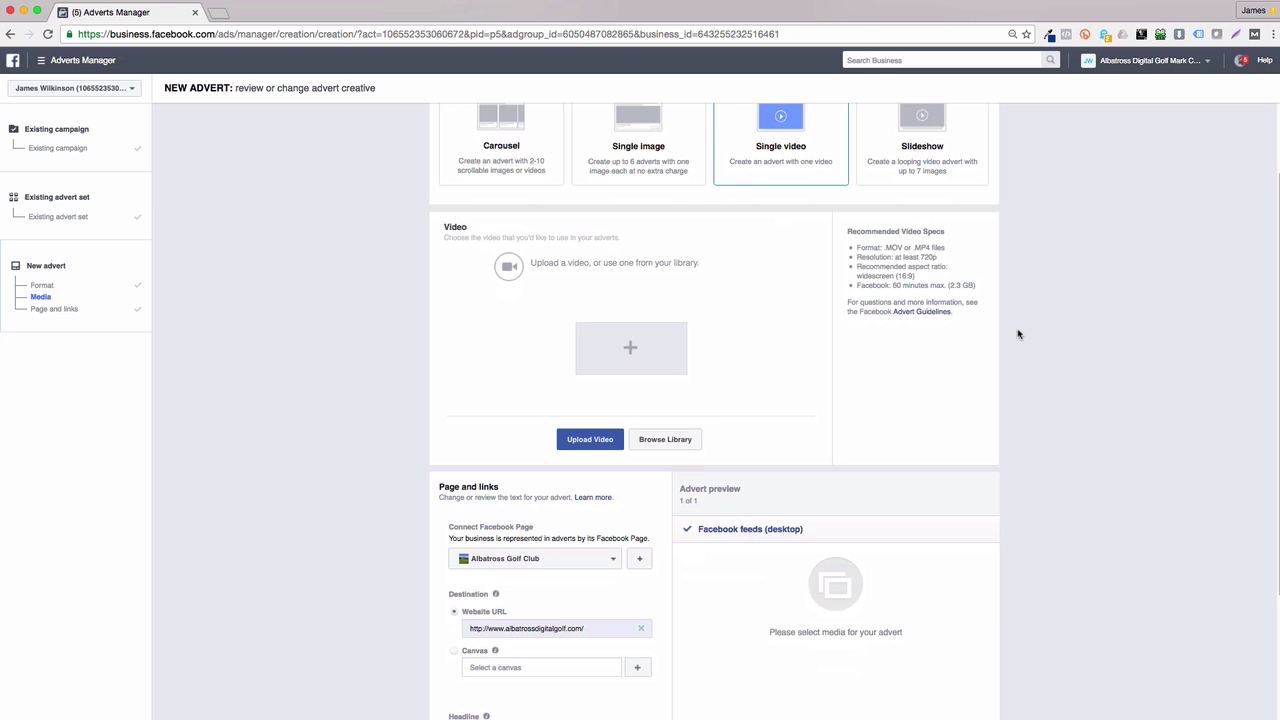
scroll(1019, 334, "up", 3)
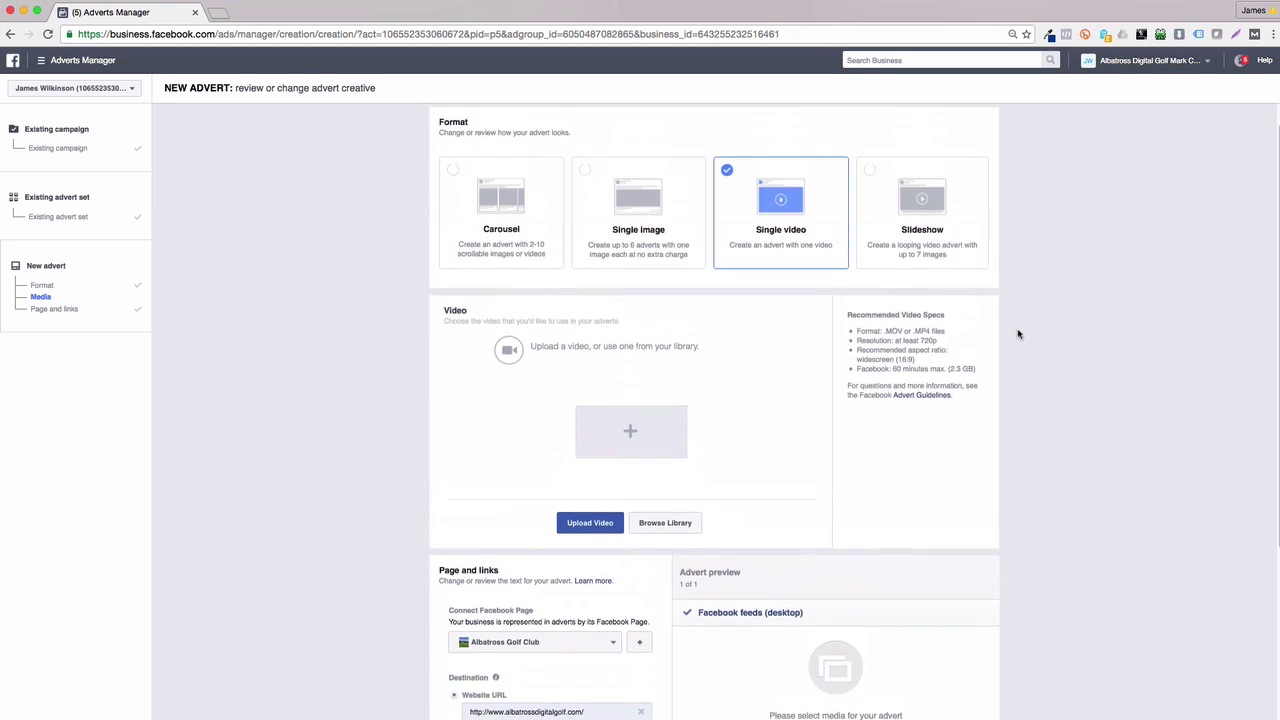
Step: Try the Slideshow format for the advert and switch the format to Single image
left_click(917, 244)
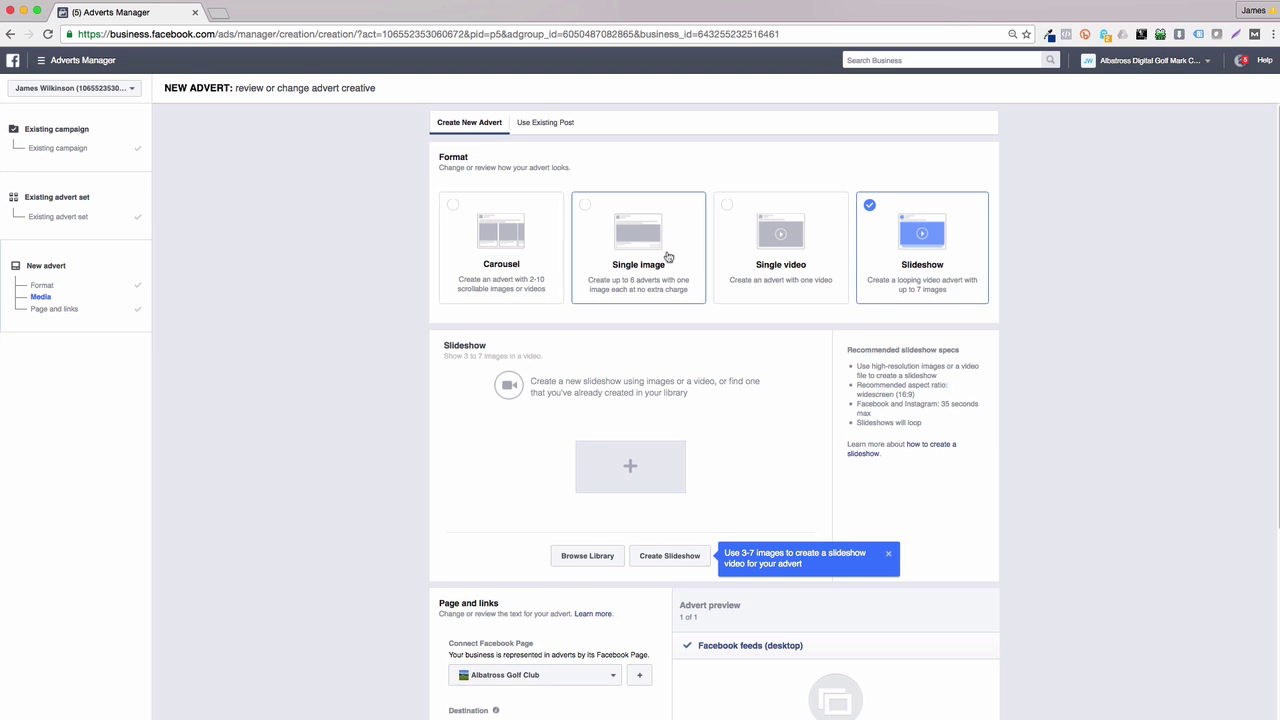
left_click(650, 270)
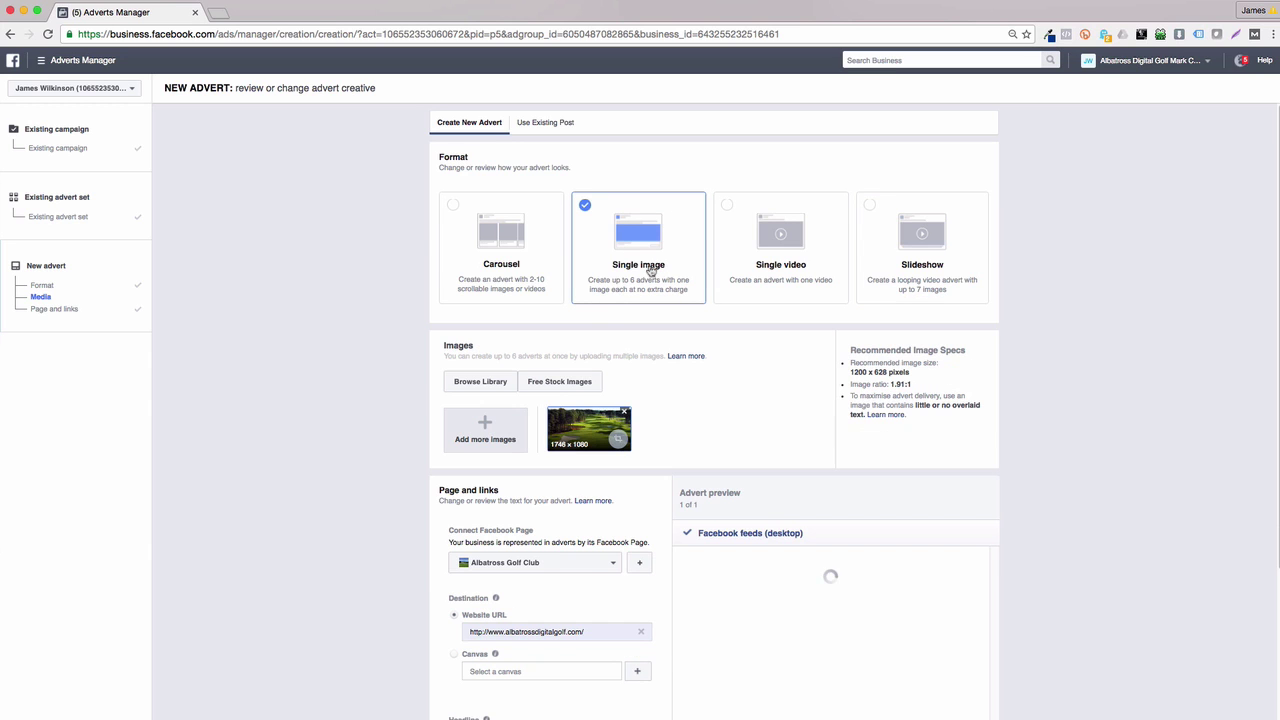
Step: Look at the image file upload and the image library, leaving the selected golf course image as the advert's picture
left_click(486, 428)
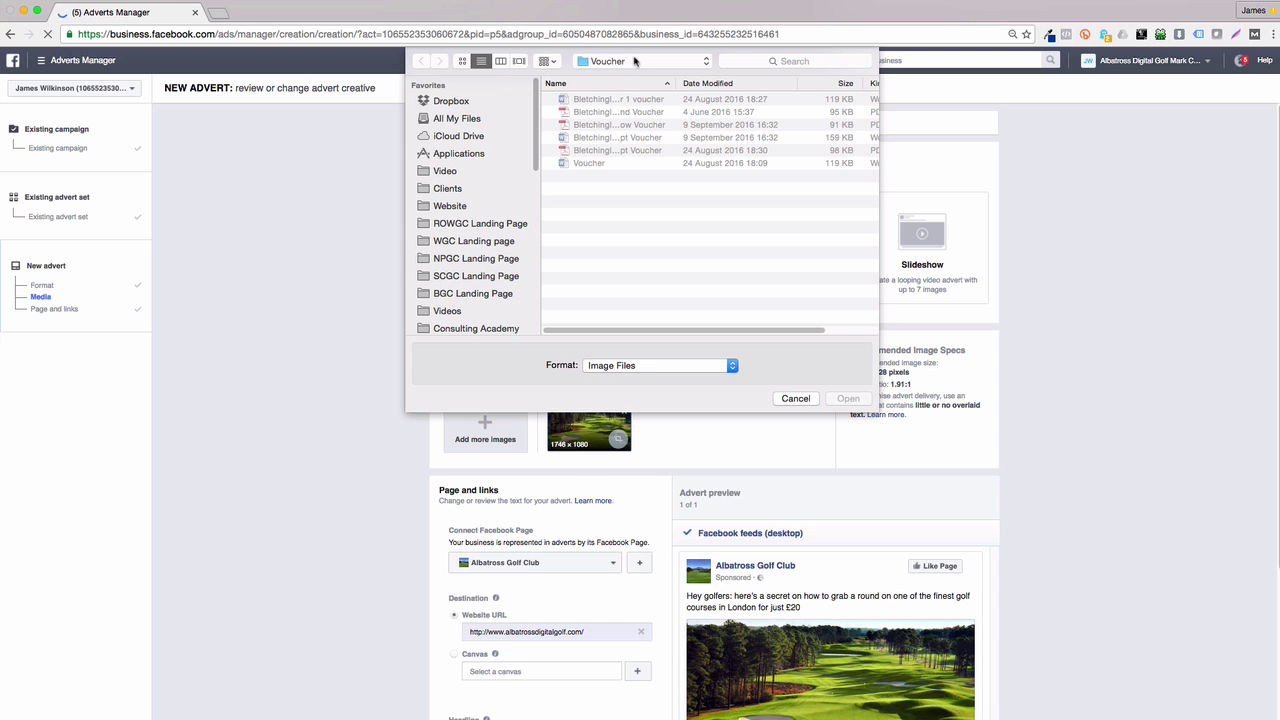
left_click(795, 399)
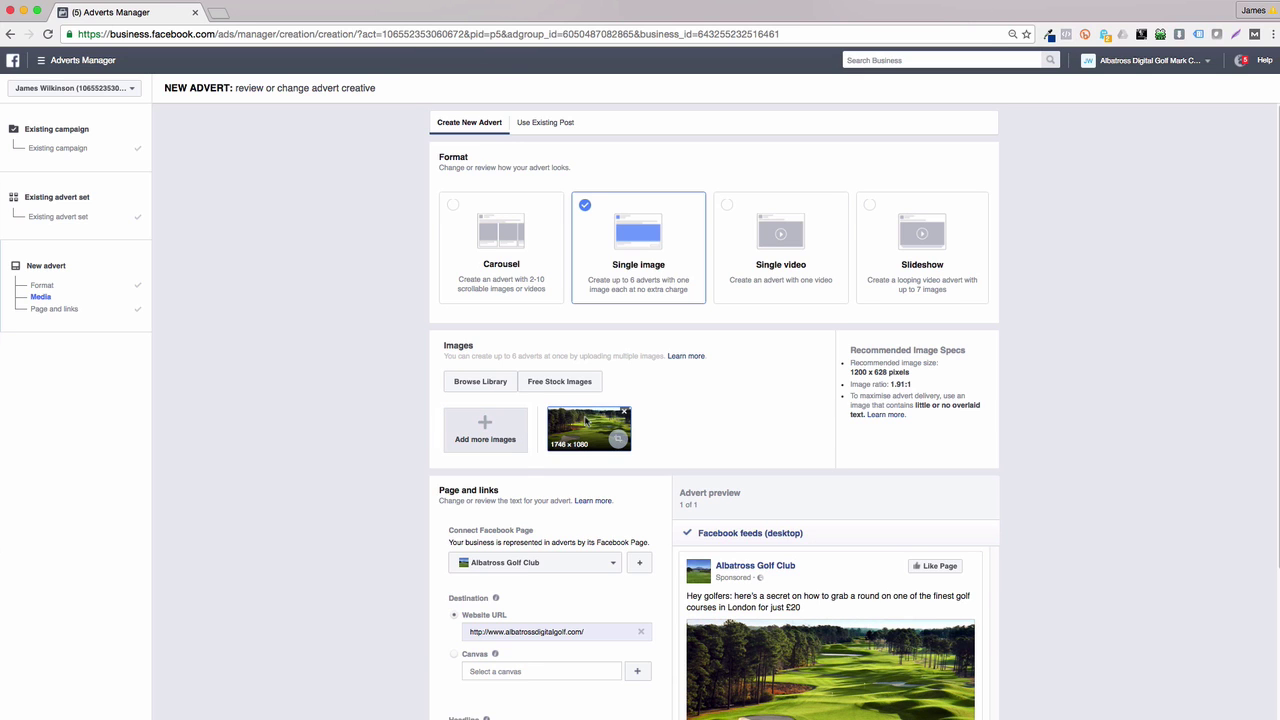
left_click(492, 383)
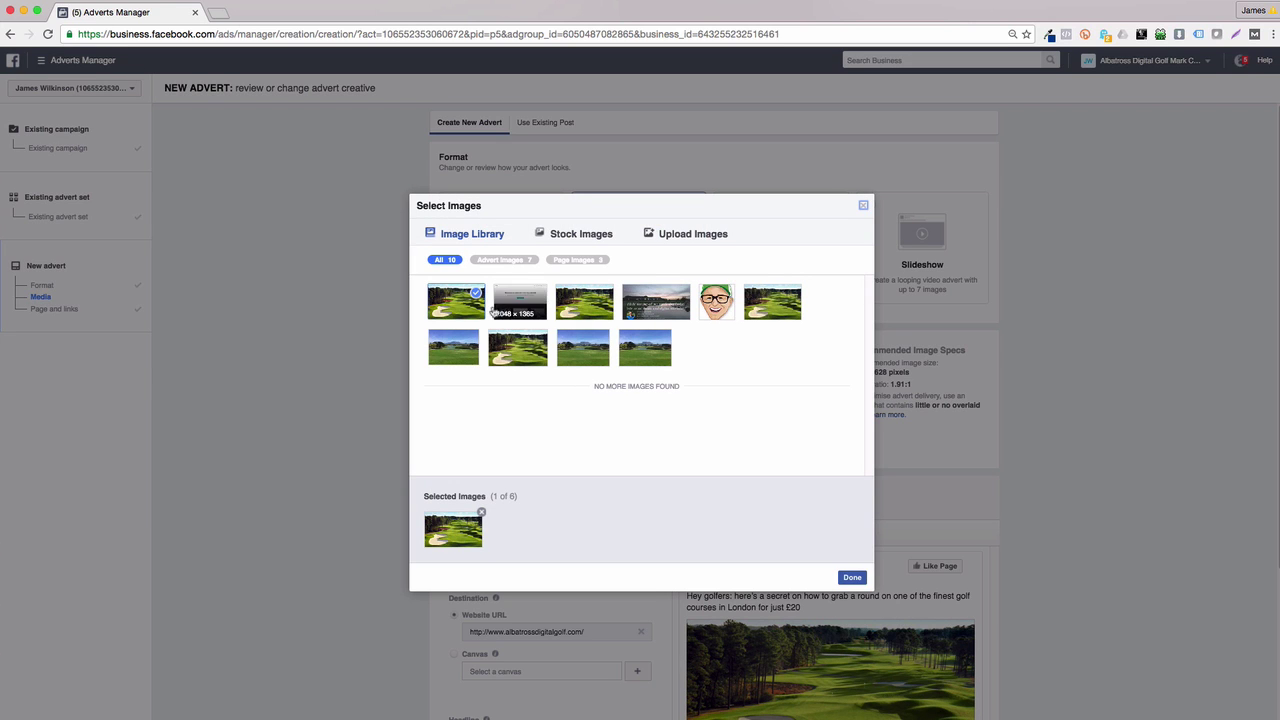
left_click(852, 578)
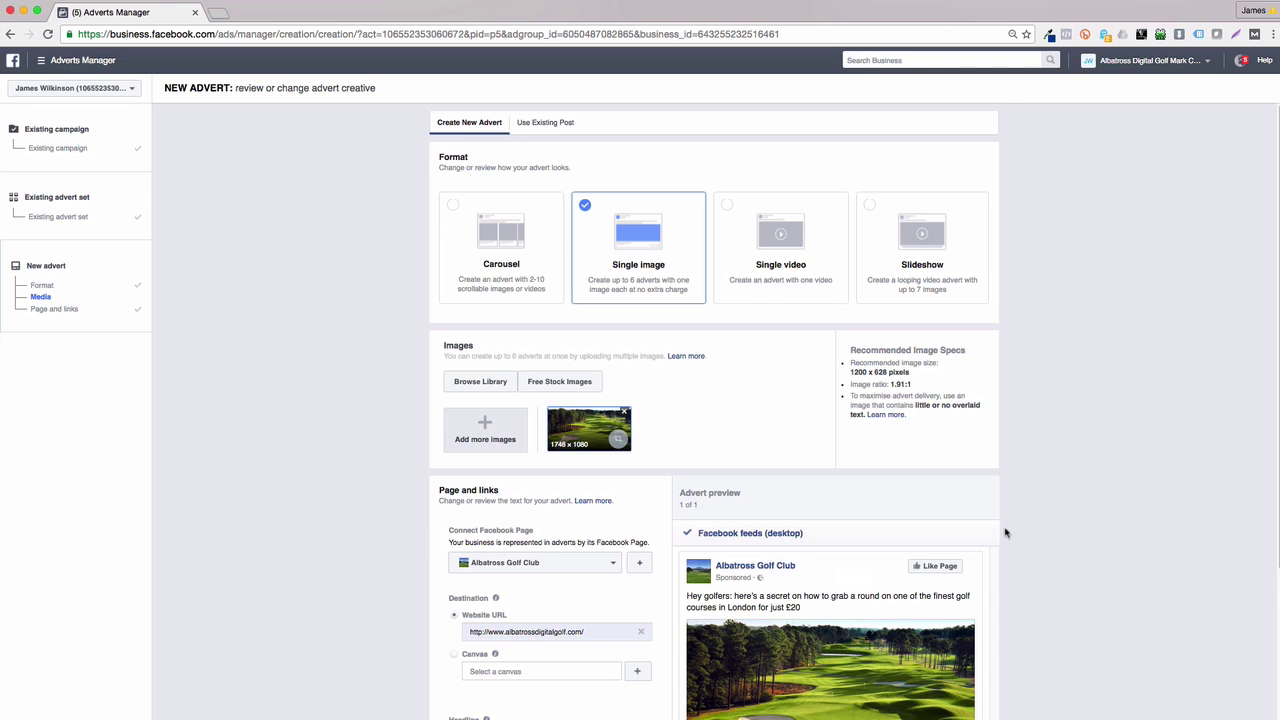
Step: Examine the advert's website URL, headline and main text alongside the desktop feed preview
scroll(1006, 533, "down", 2)
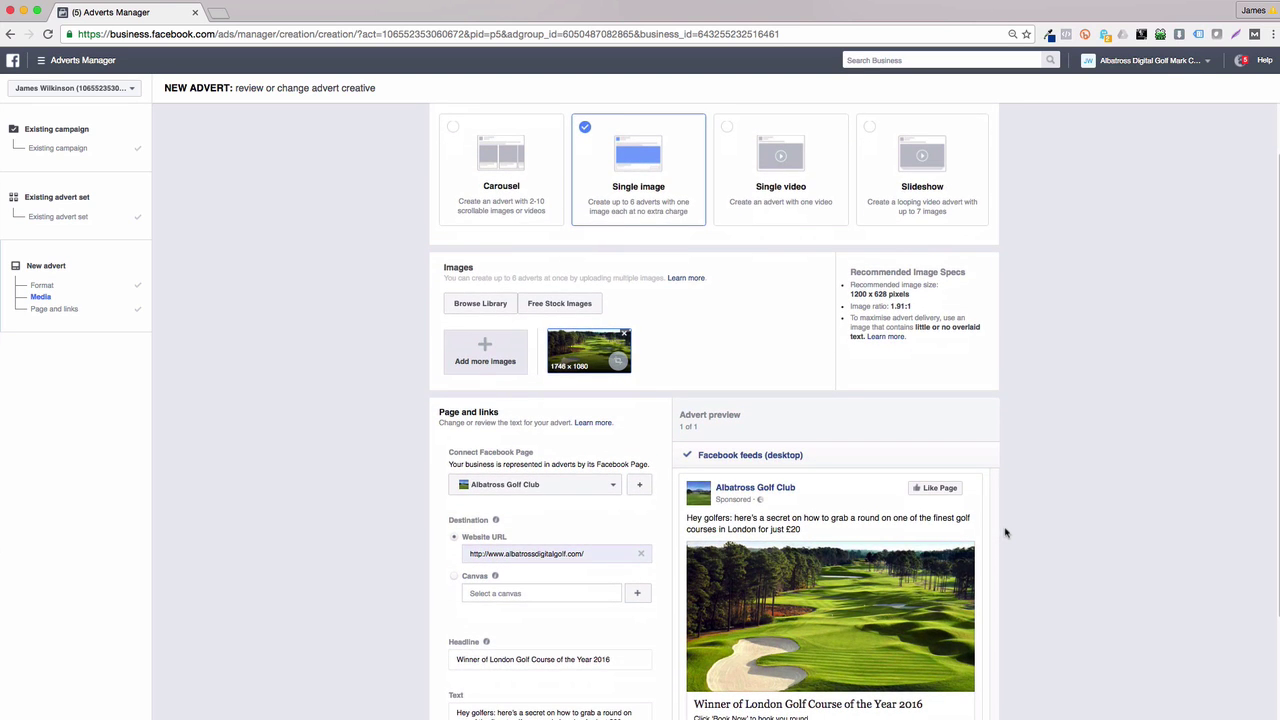
scroll(1006, 533, "down", 3)
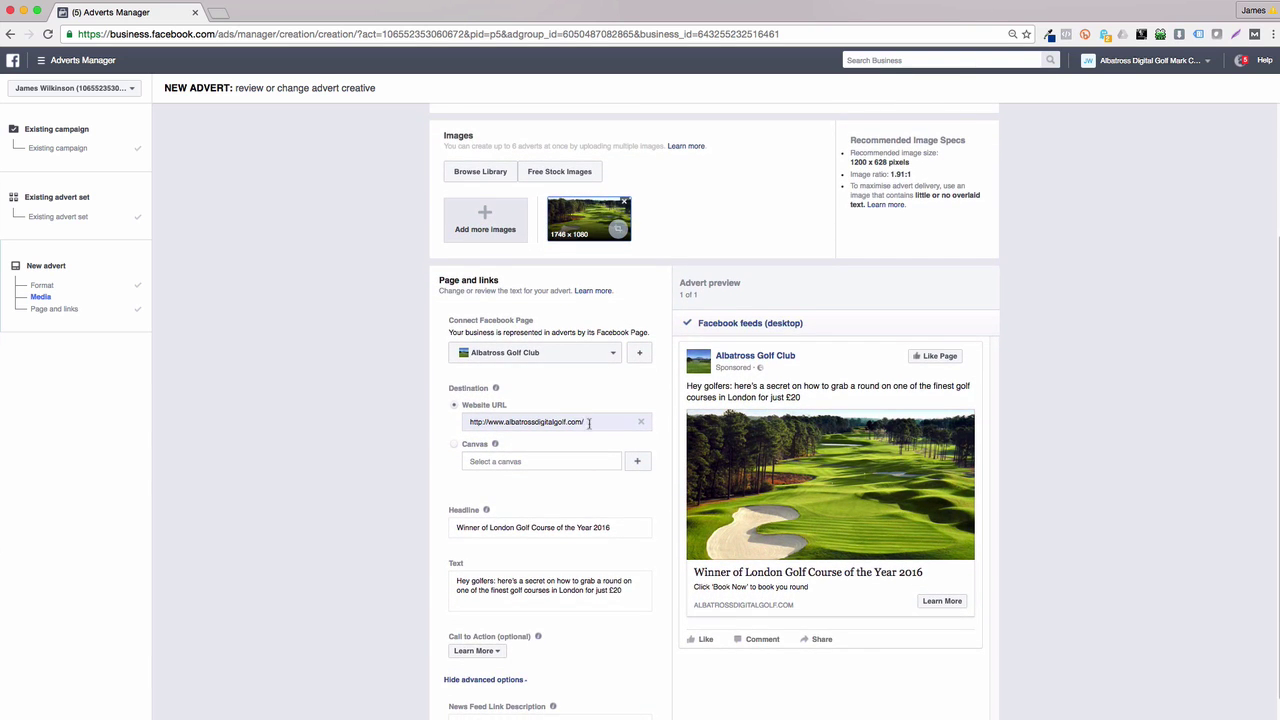
triple_click(517, 421)
left_click_drag(458, 527, 634, 534)
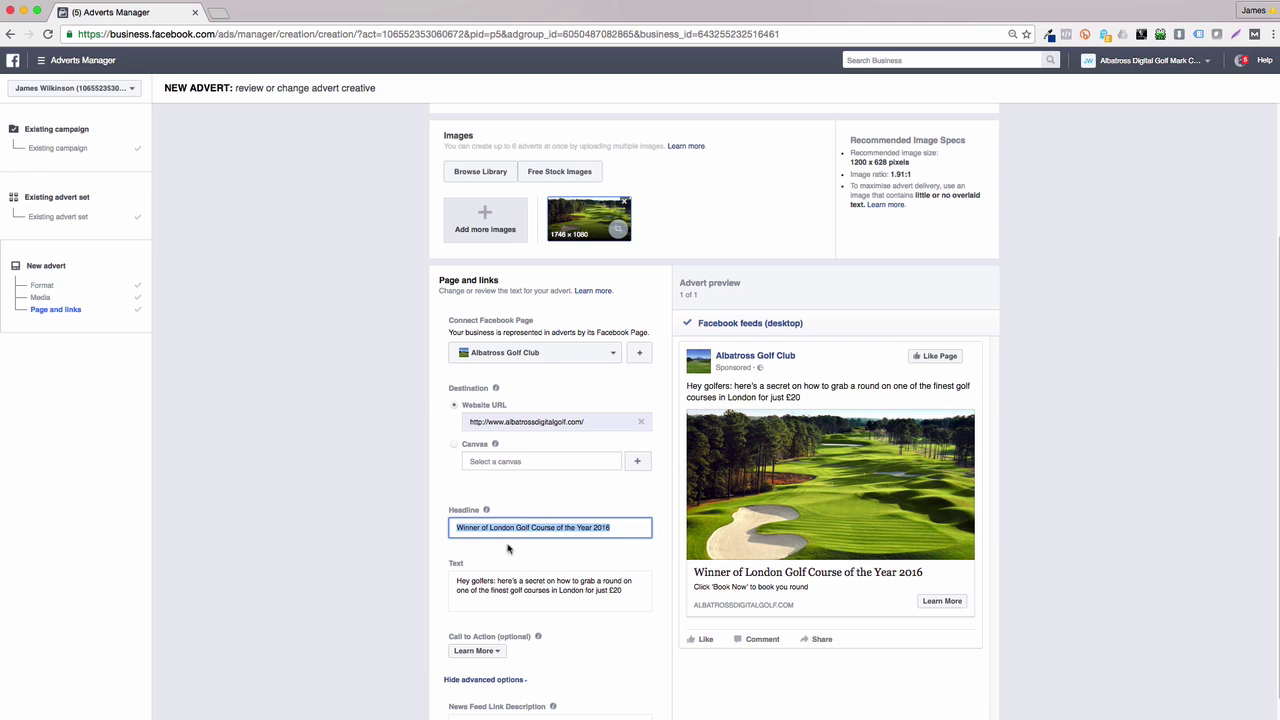
left_click(437, 549)
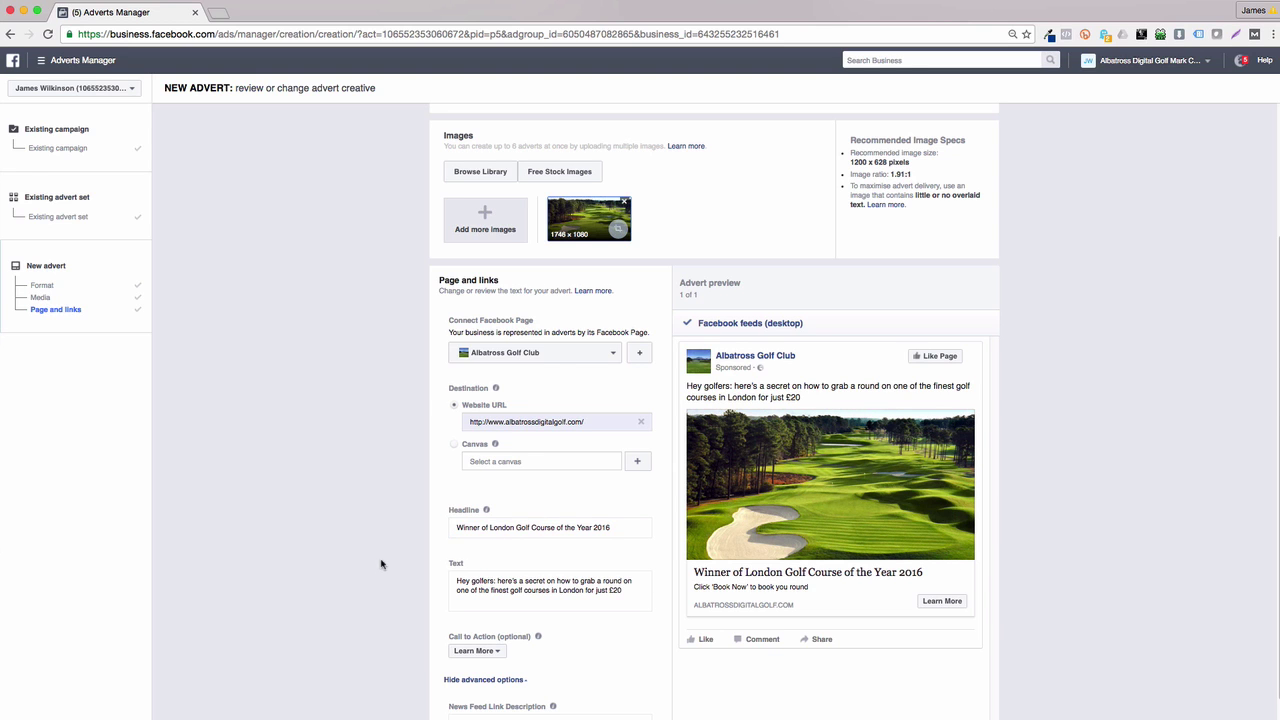
scroll(381, 564, "down", 2)
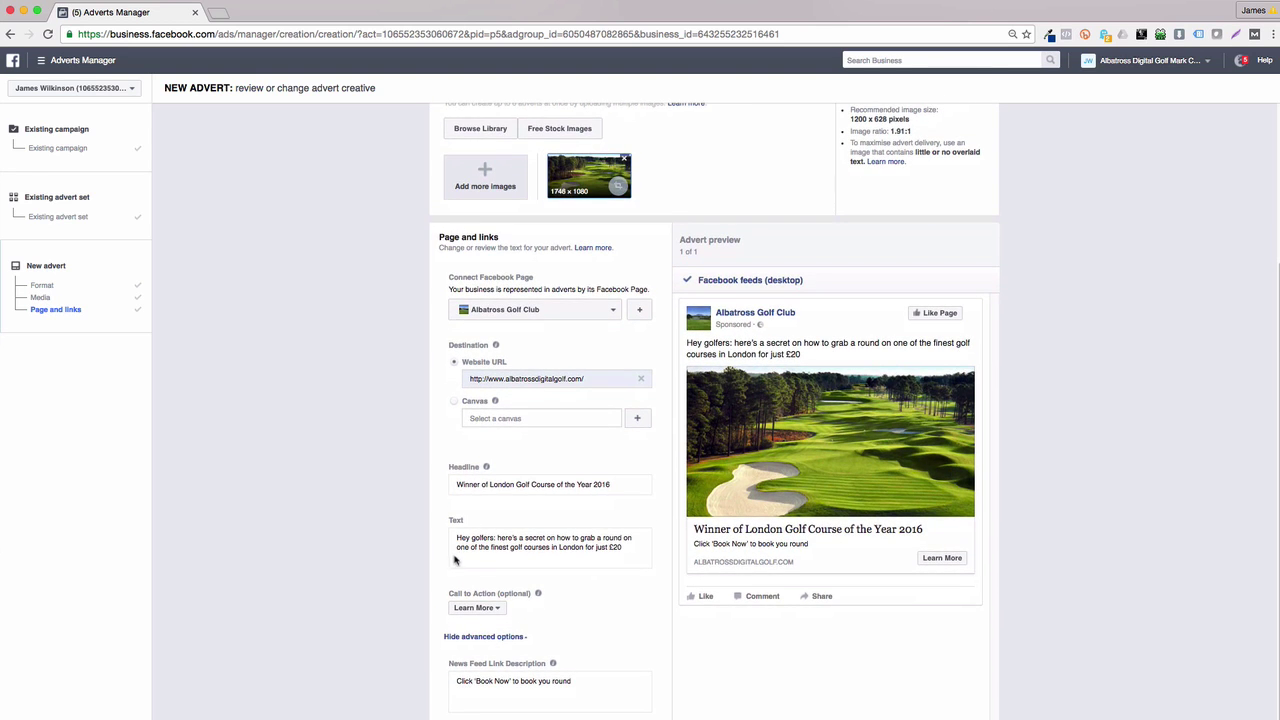
left_click(456, 540)
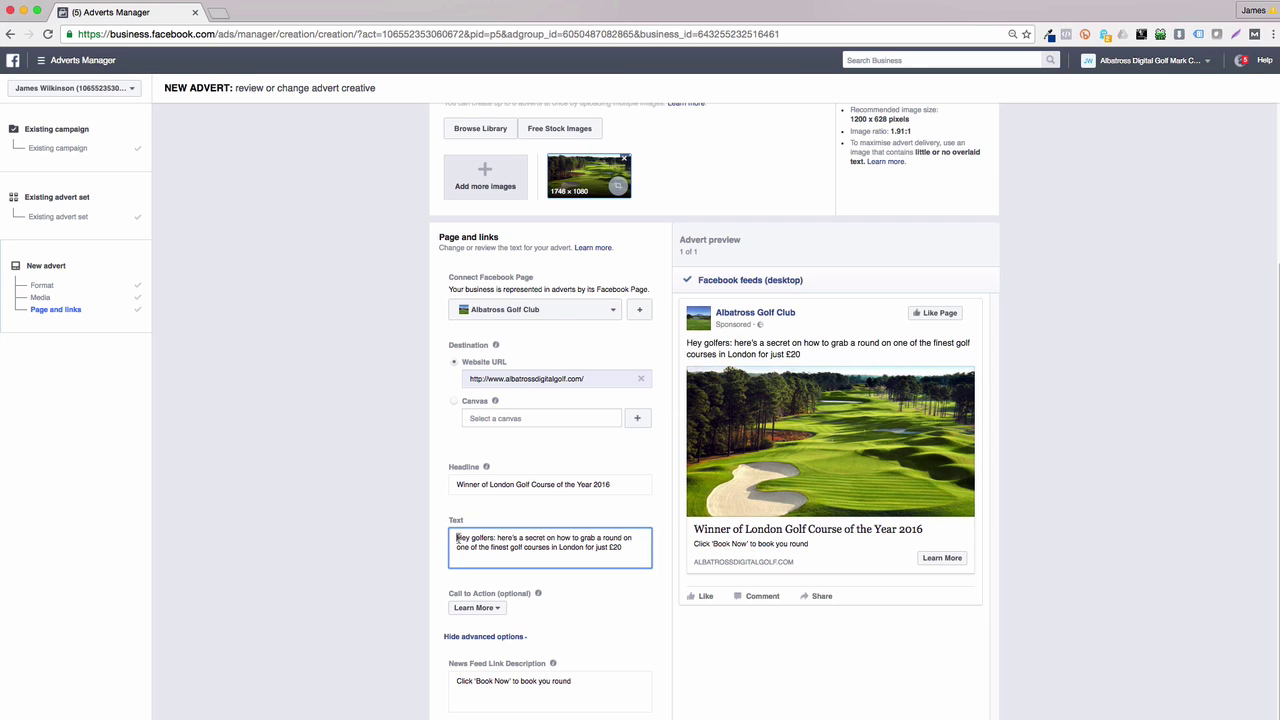
left_click(319, 550)
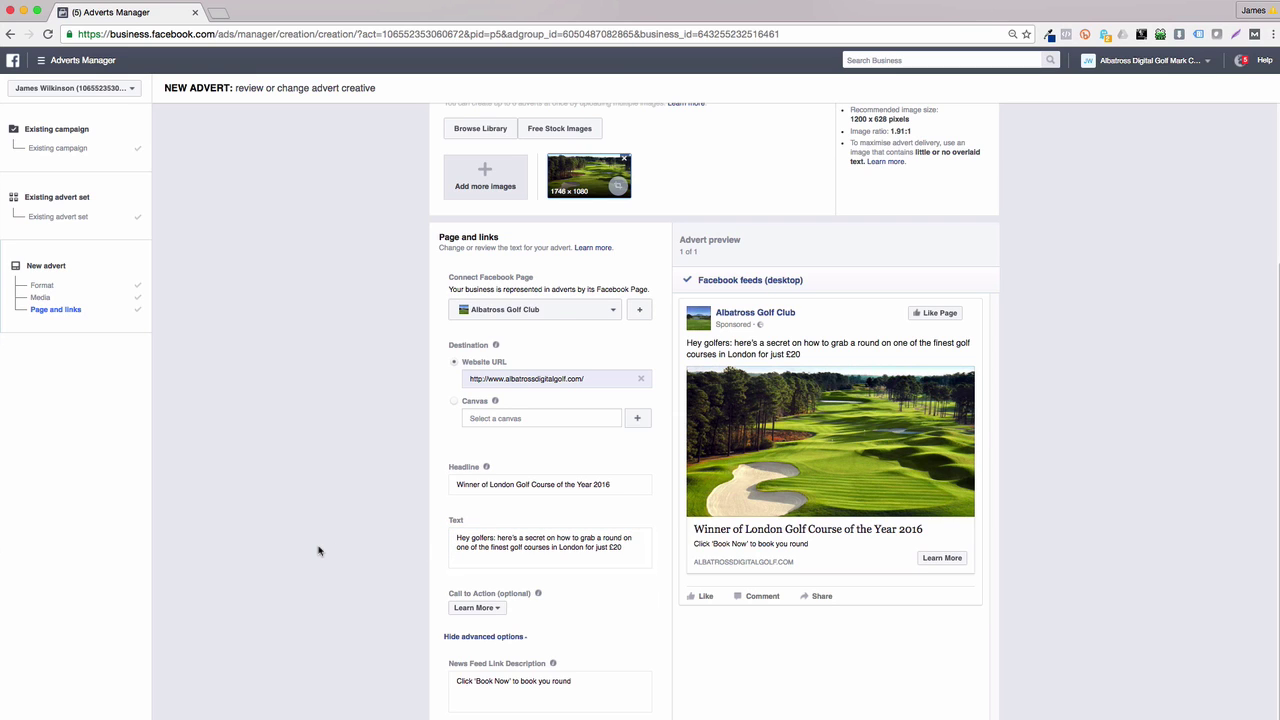
left_click_drag(457, 540, 624, 551)
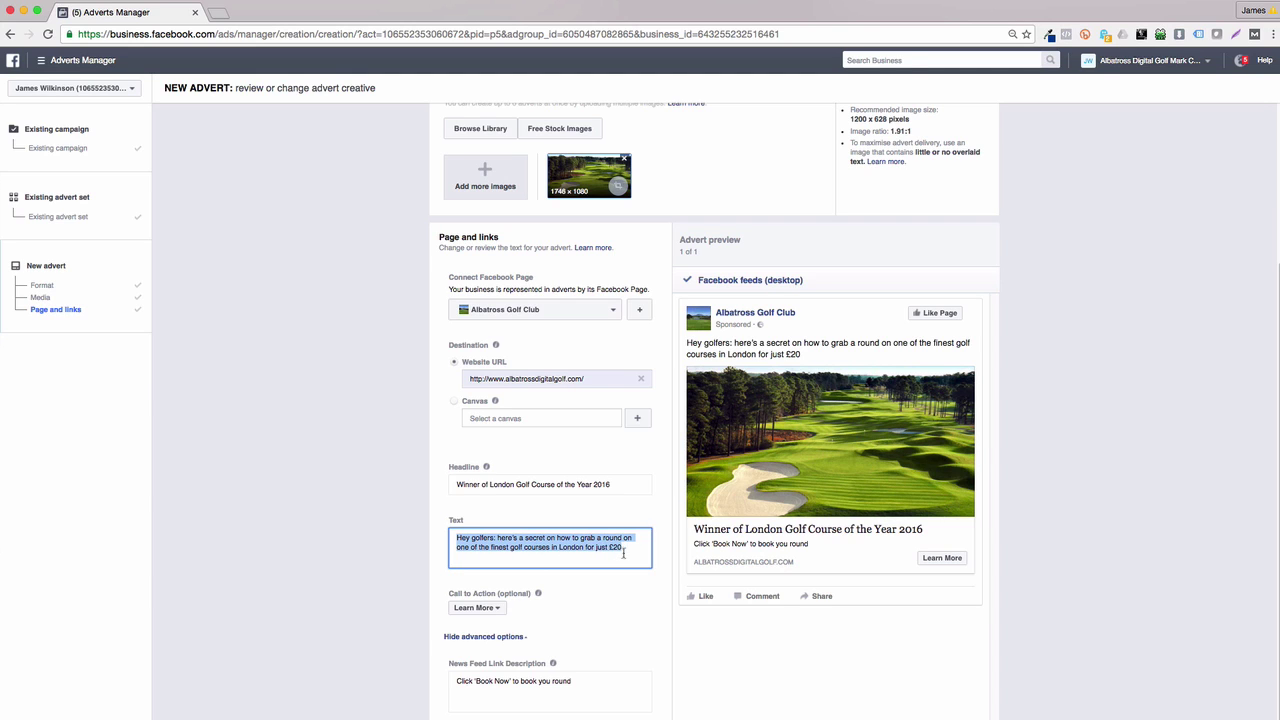
left_click(270, 608)
Step: Set the advert's call to action to Book Now
scroll(270, 608, "down", 3)
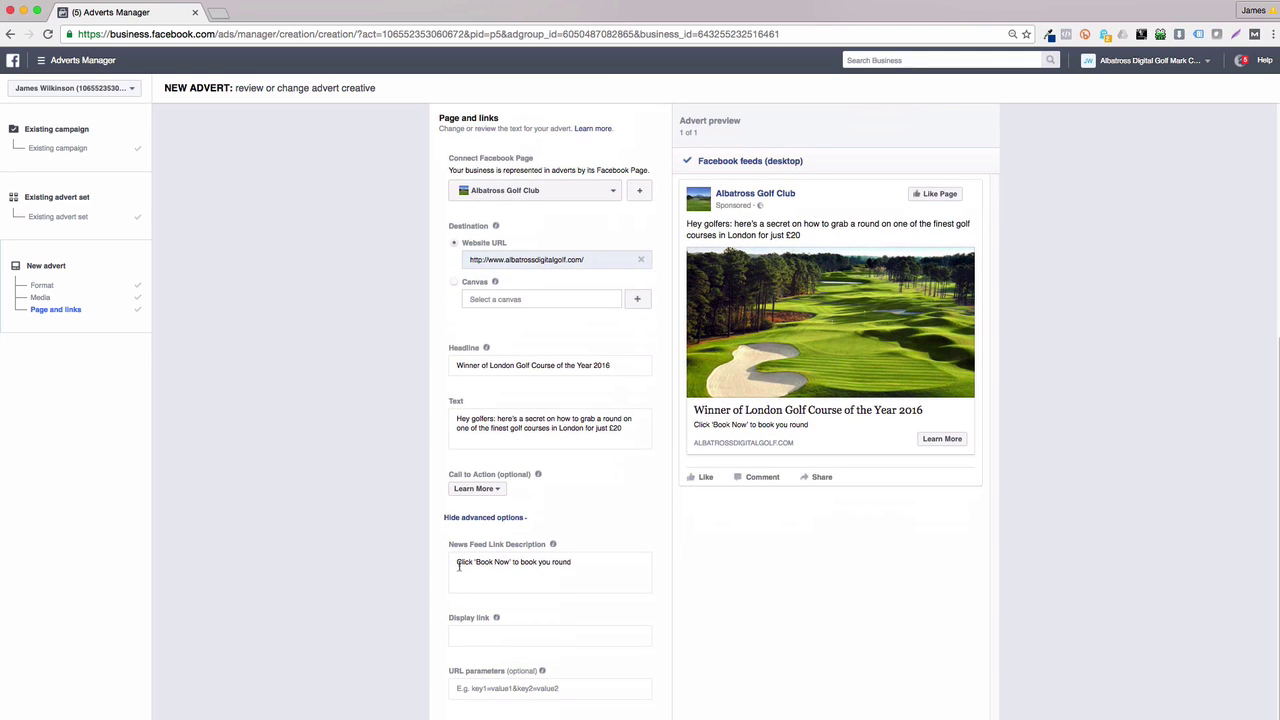
left_click(466, 490)
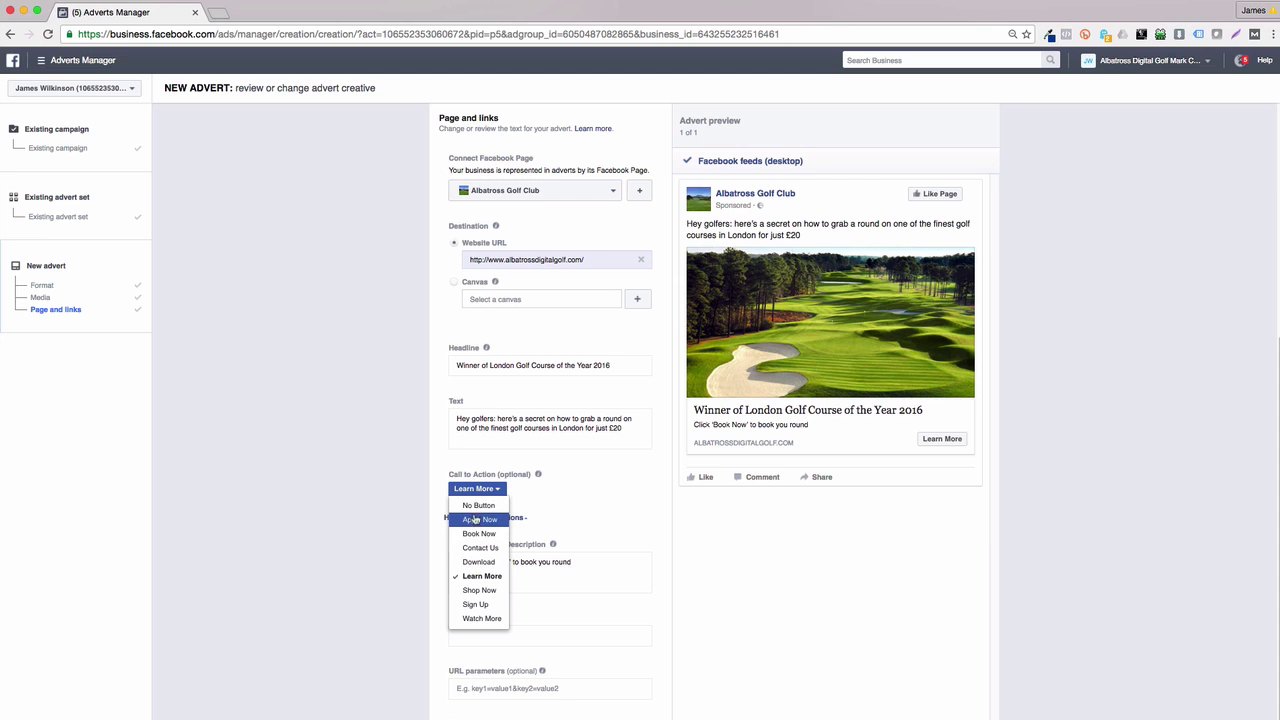
left_click(481, 534)
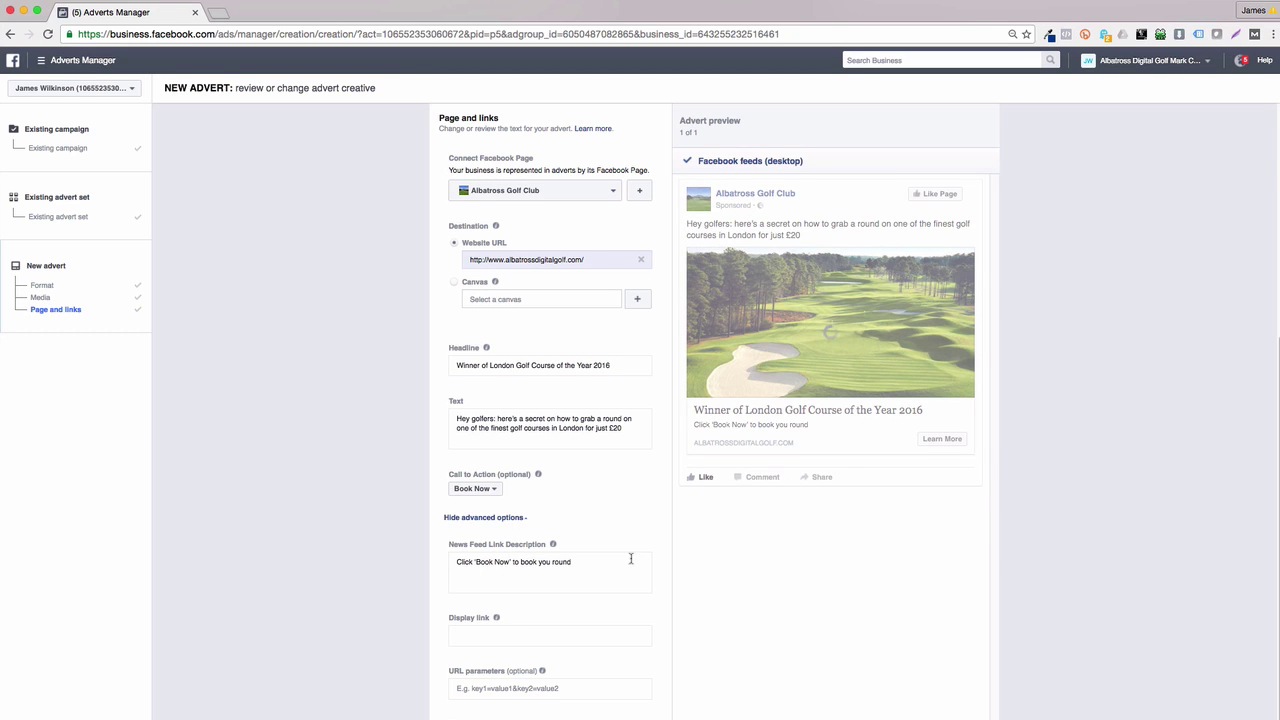
Step: Review the News Feed link description and the remaining advanced options down to pixel tracking
left_click(592, 574)
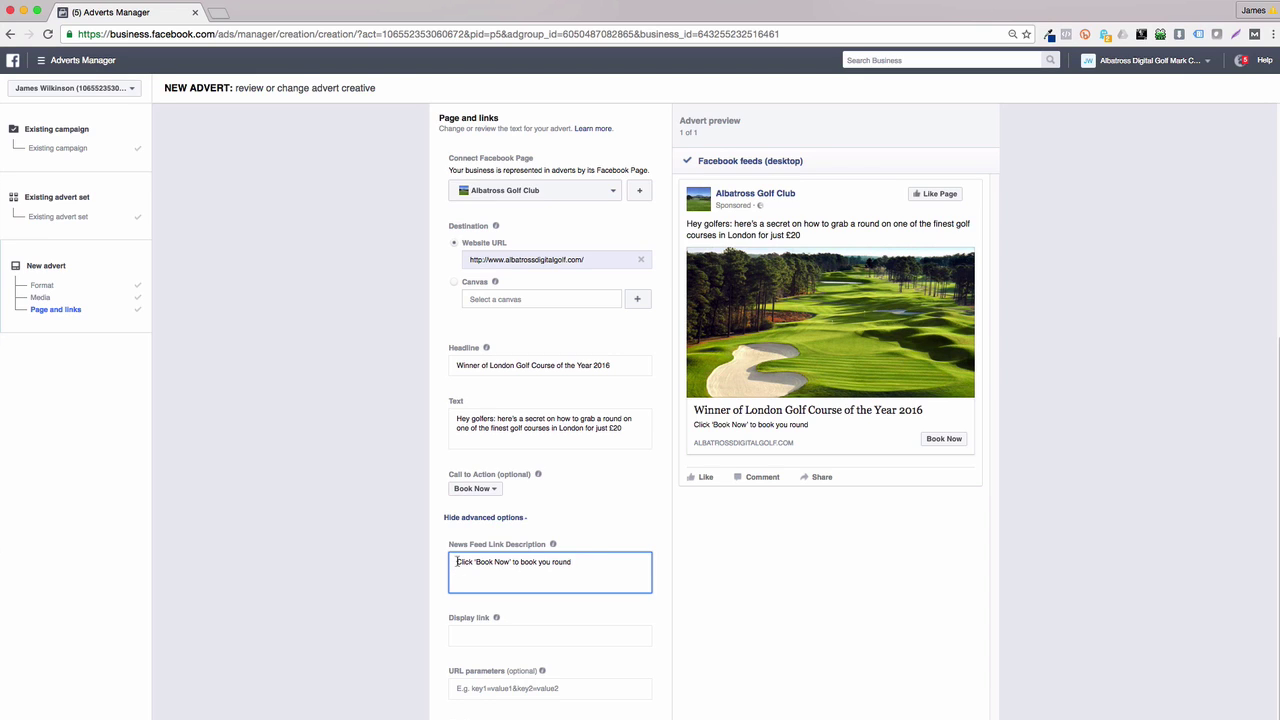
left_click_drag(456, 562, 576, 561)
left_click(576, 561)
left_click(369, 580)
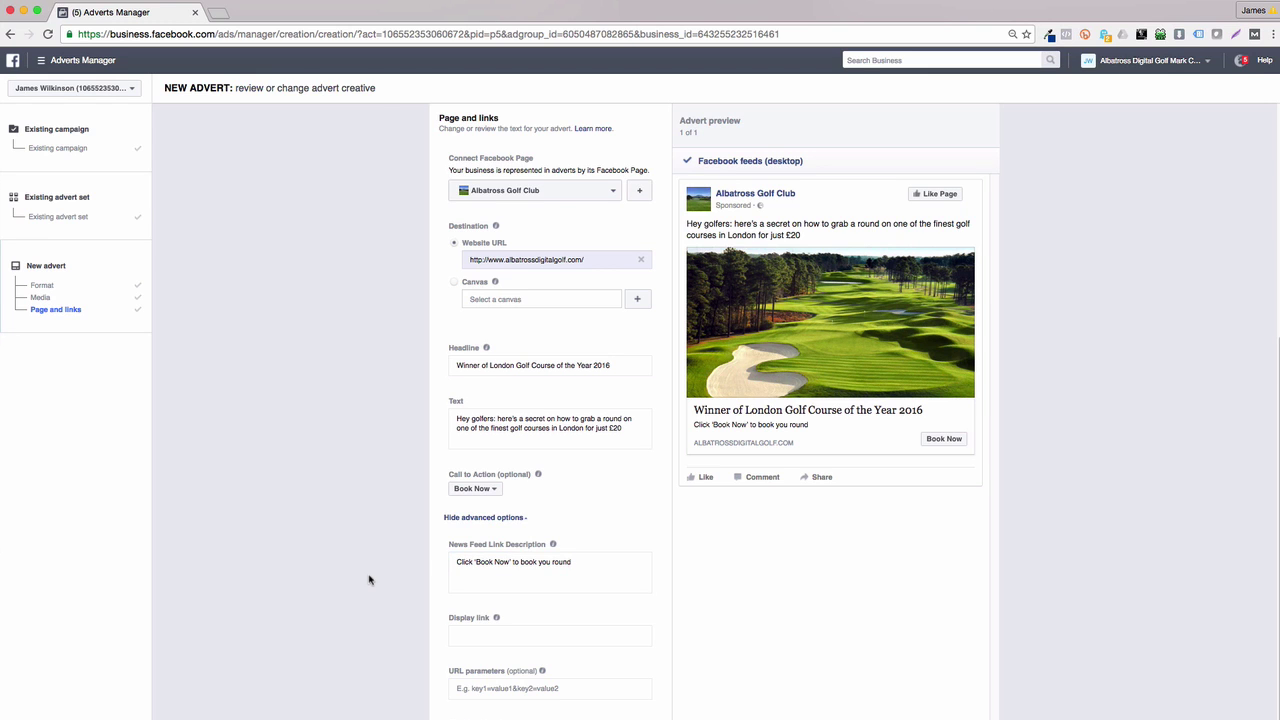
scroll(369, 580, "down", 2)
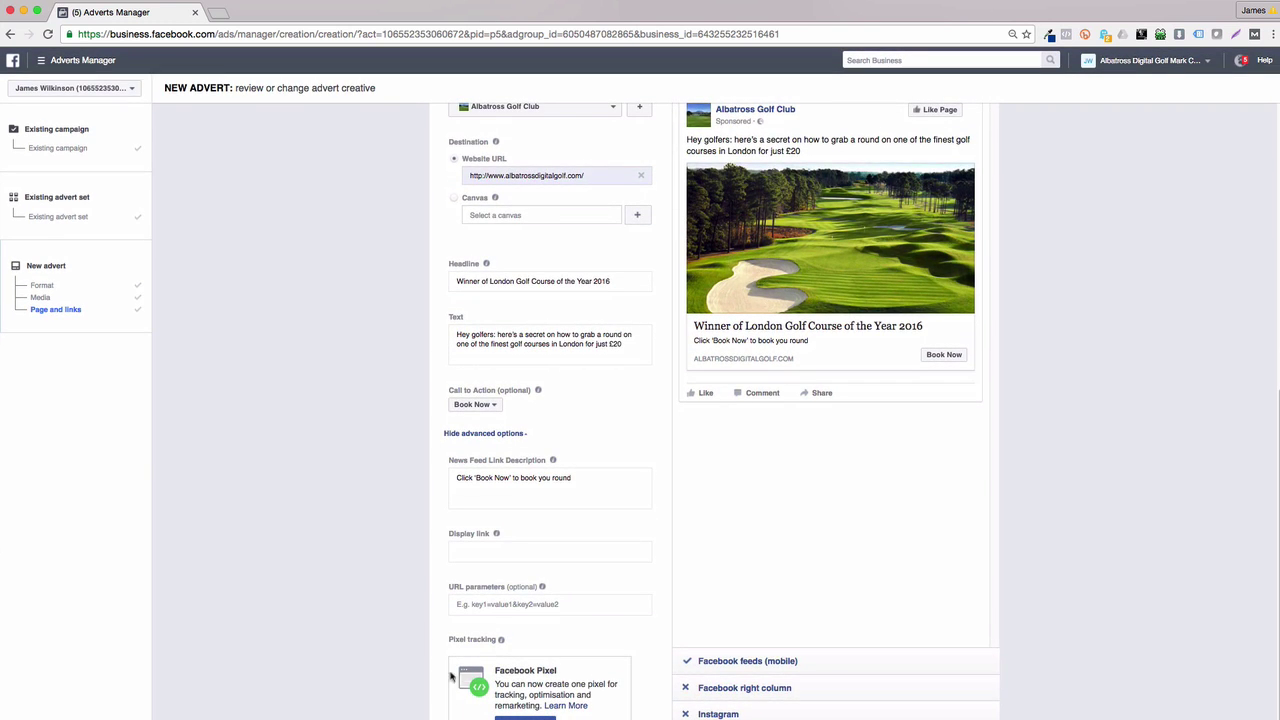